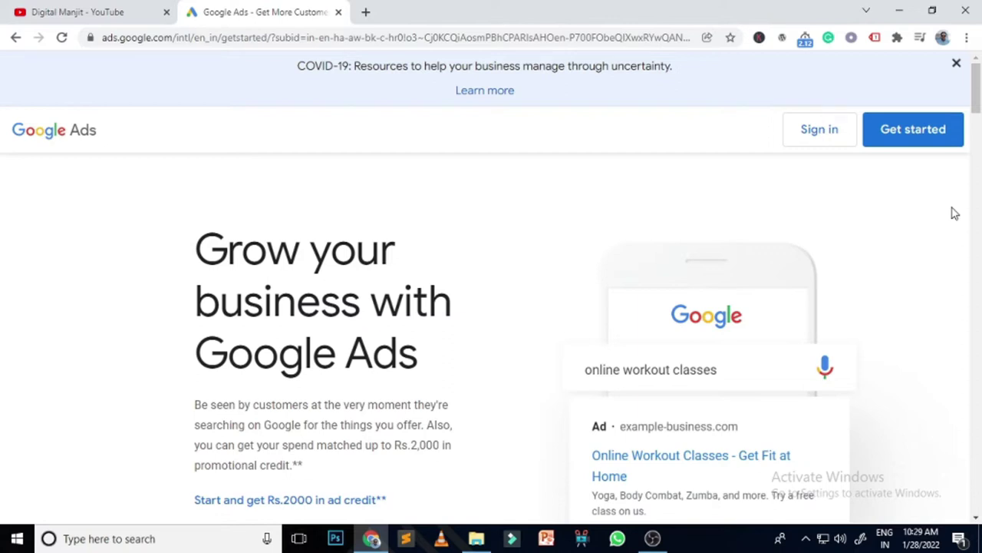
Step: Open the Google Ads account overview and dismiss the ads-not-running alert and the Customer Match notice
click(933, 139)
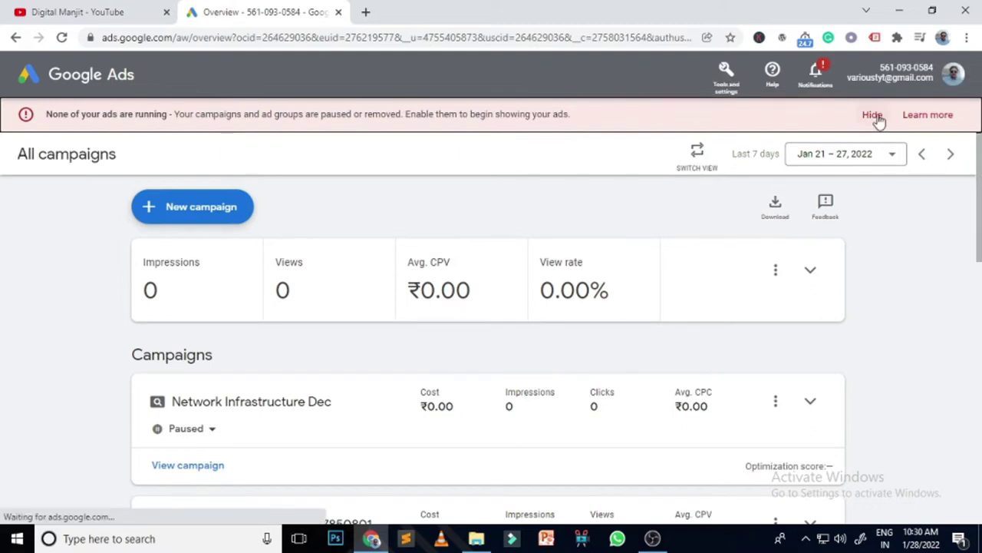
click(875, 116)
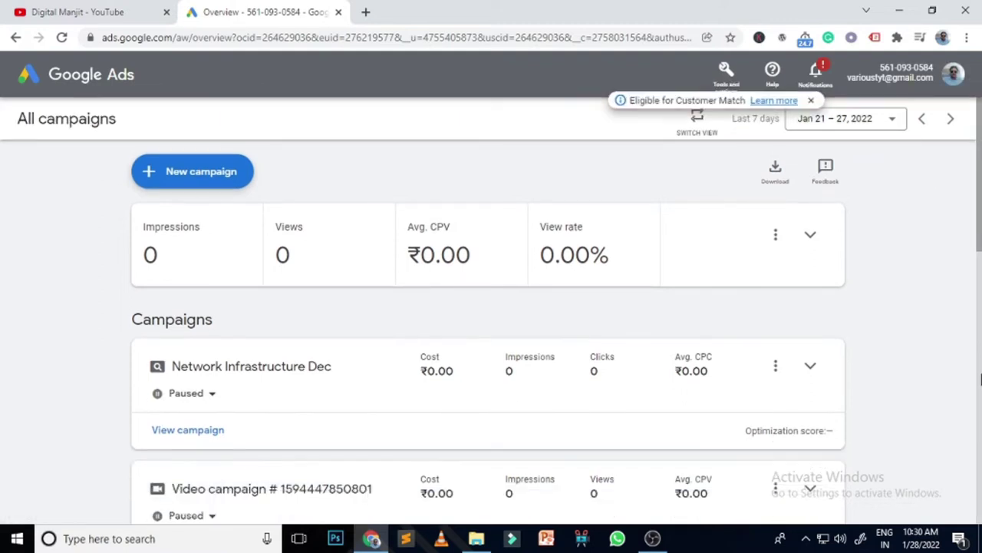
click(810, 101)
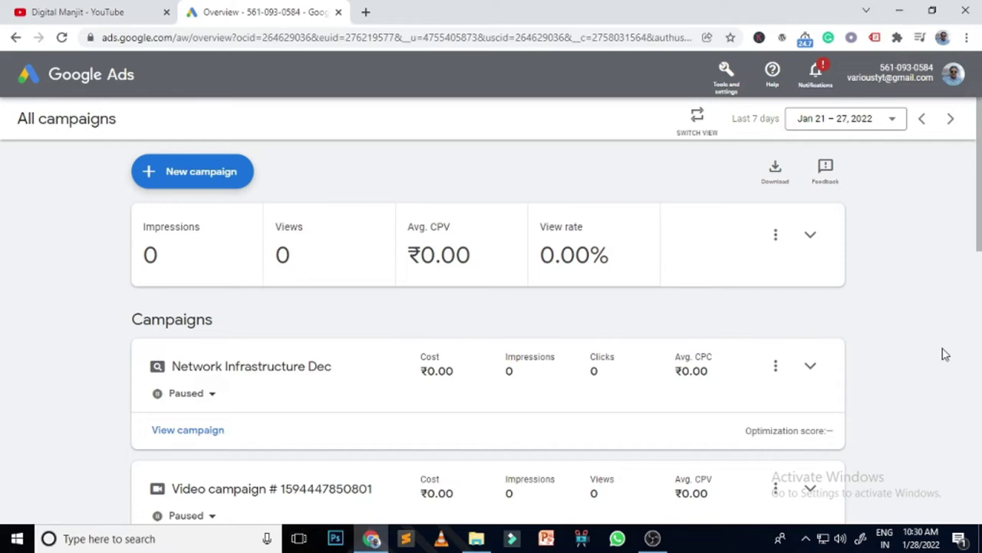
Step: Switch the overview to the detailed view and start a new campaign with the Sales goal
click(698, 119)
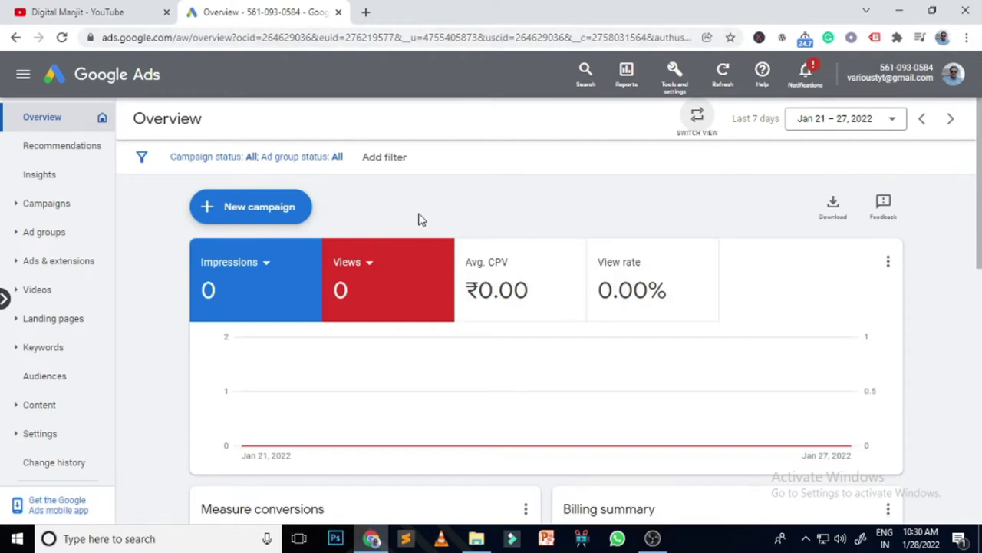
click(261, 207)
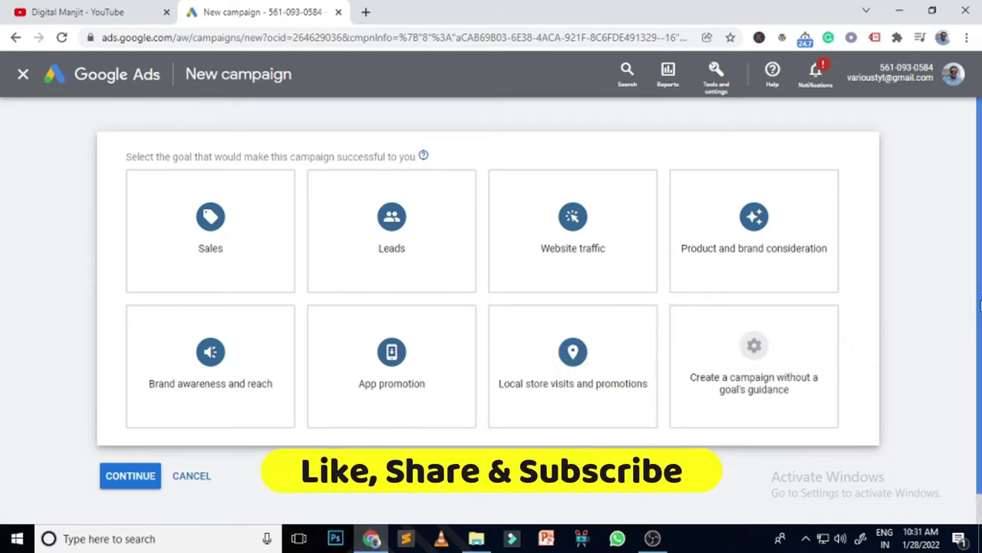
click(205, 252)
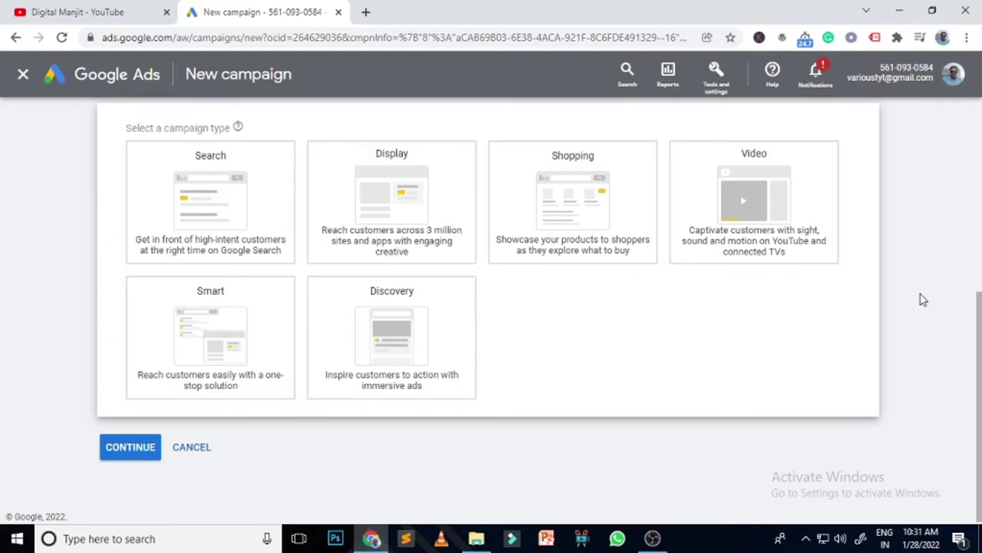
Step: Examine the descriptions of the Search, Display, Shopping, Video, Smart and Discovery campaign types
click(205, 210)
click(395, 202)
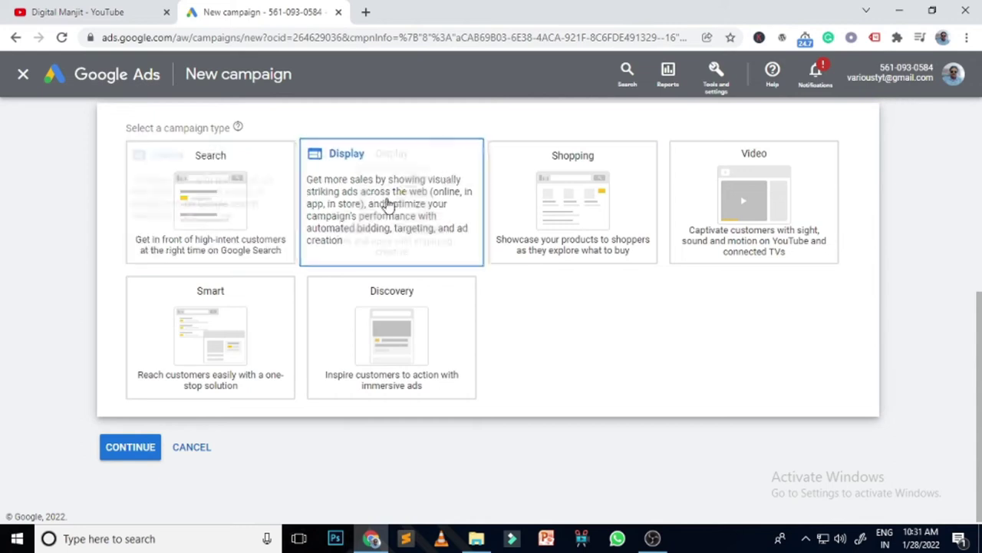
click(548, 195)
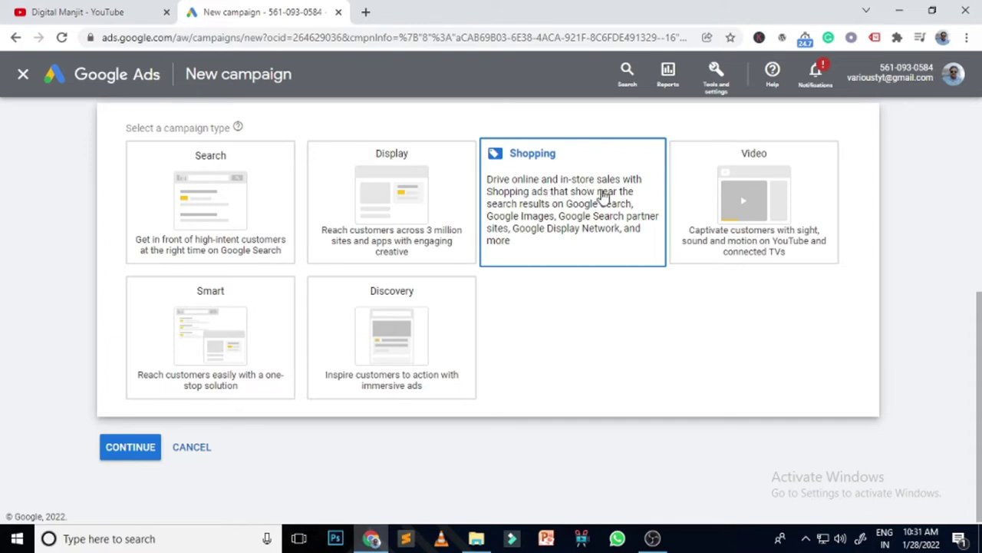
click(691, 198)
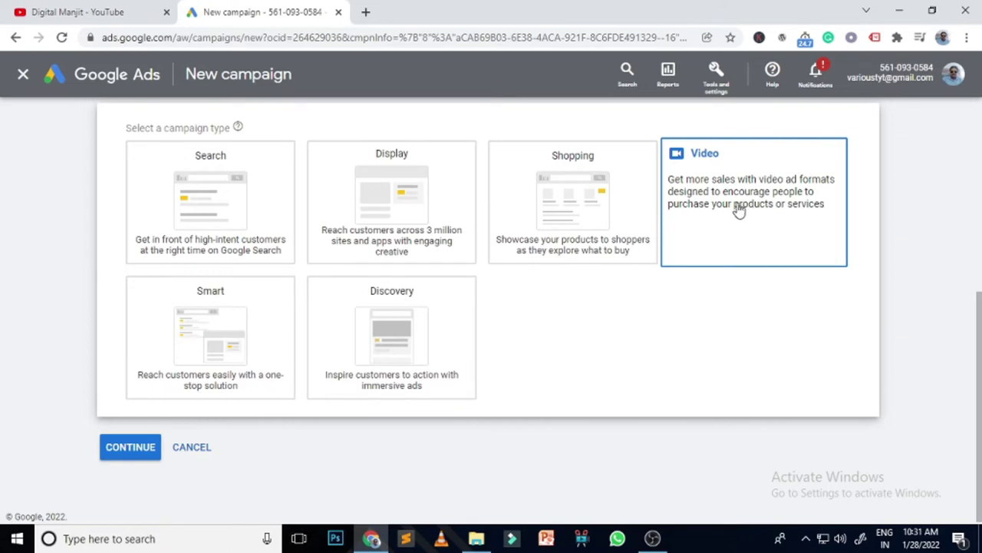
click(198, 364)
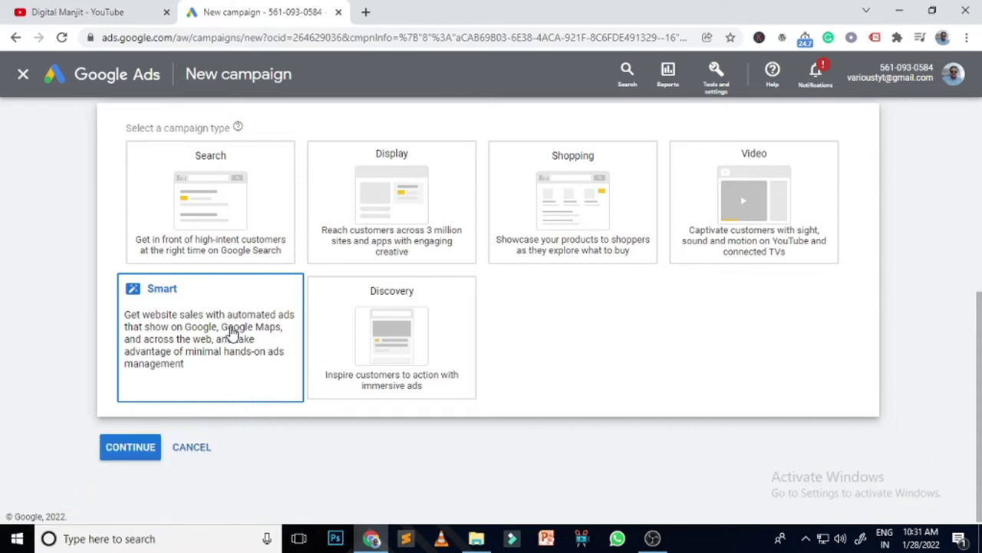
click(373, 340)
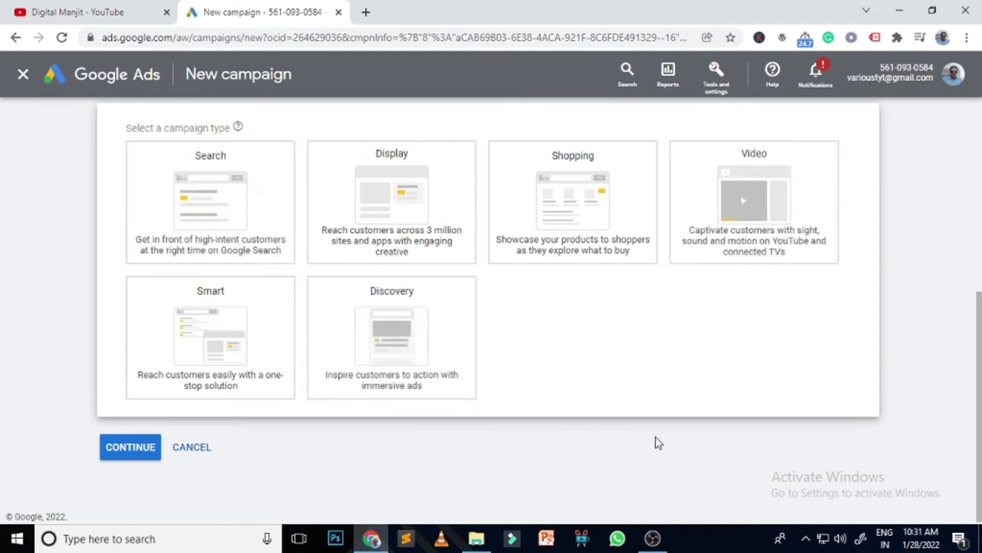
Step: Choose the Search campaign type with website visits to tgmacad.com as the way to reach the goal, and continue
click(219, 195)
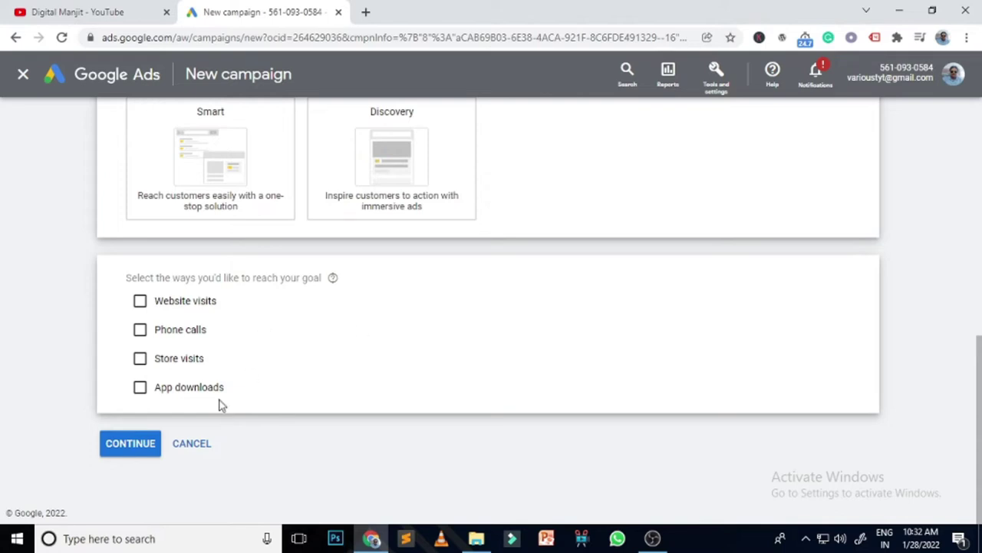
click(143, 303)
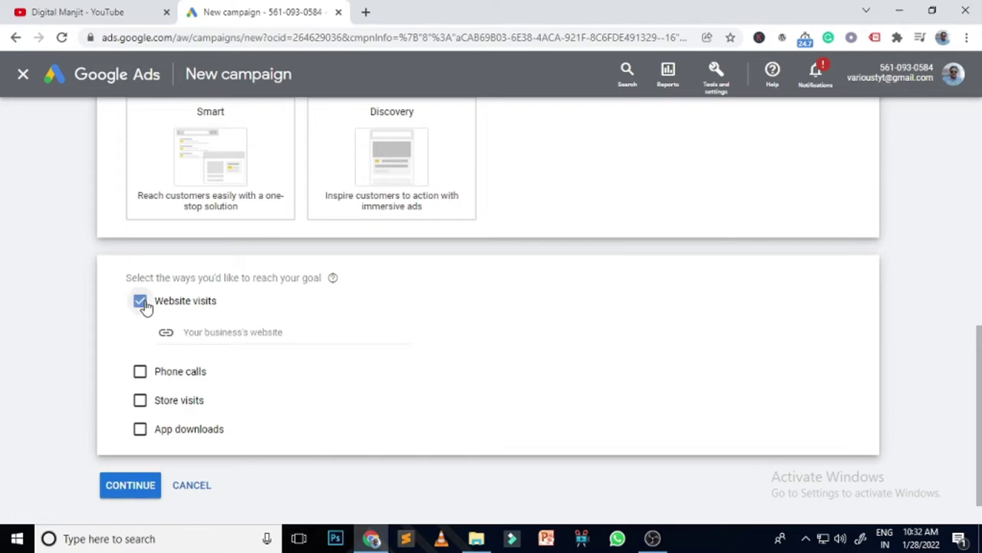
click(226, 332)
text(t)
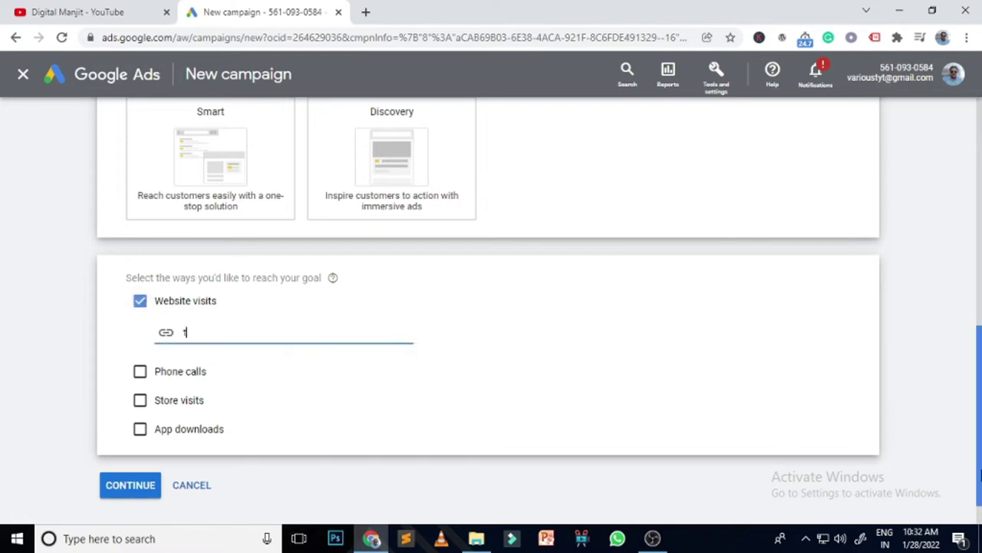
text(gmacad.com)
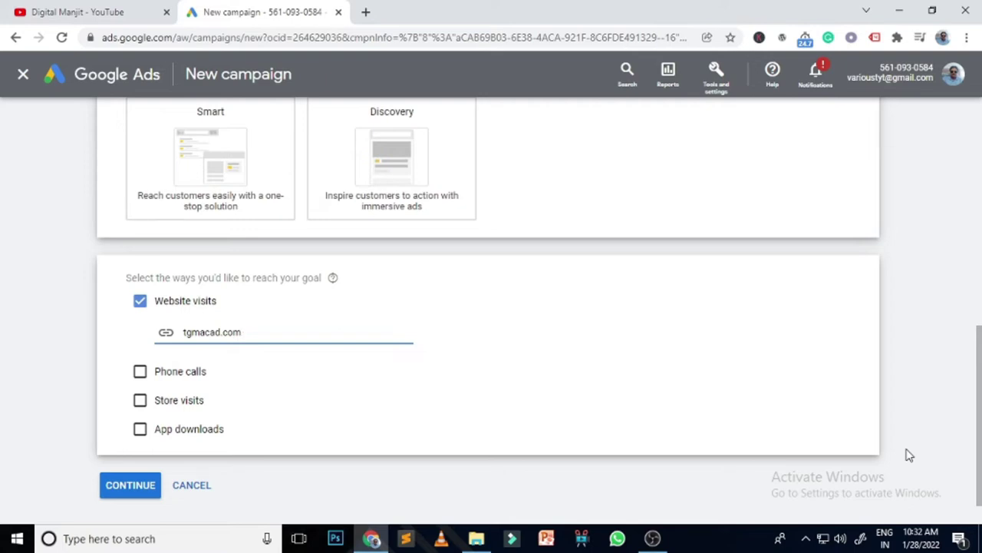
click(146, 494)
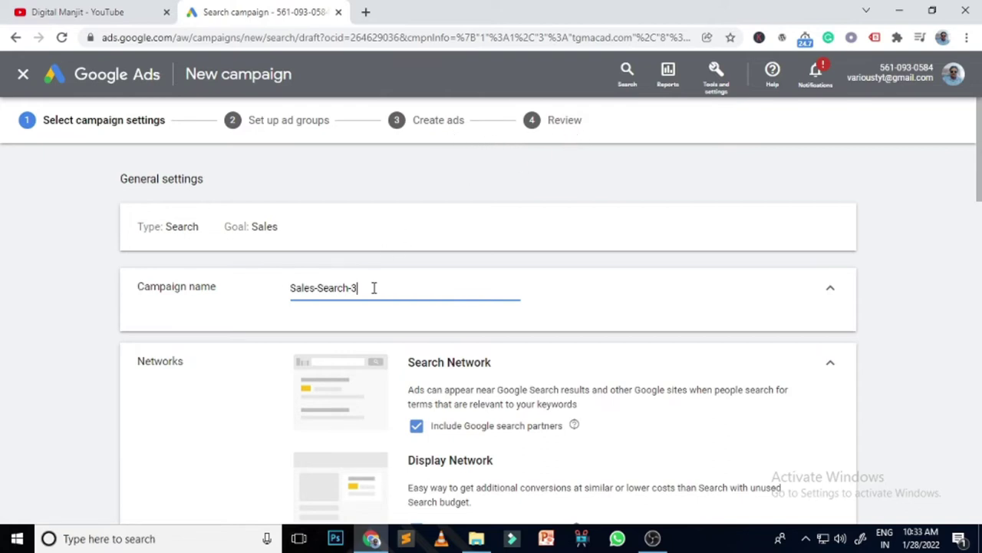
Step: Name the campaign dm1 and exclude the Google Display Network from its networks
drag(373, 287, 264, 287)
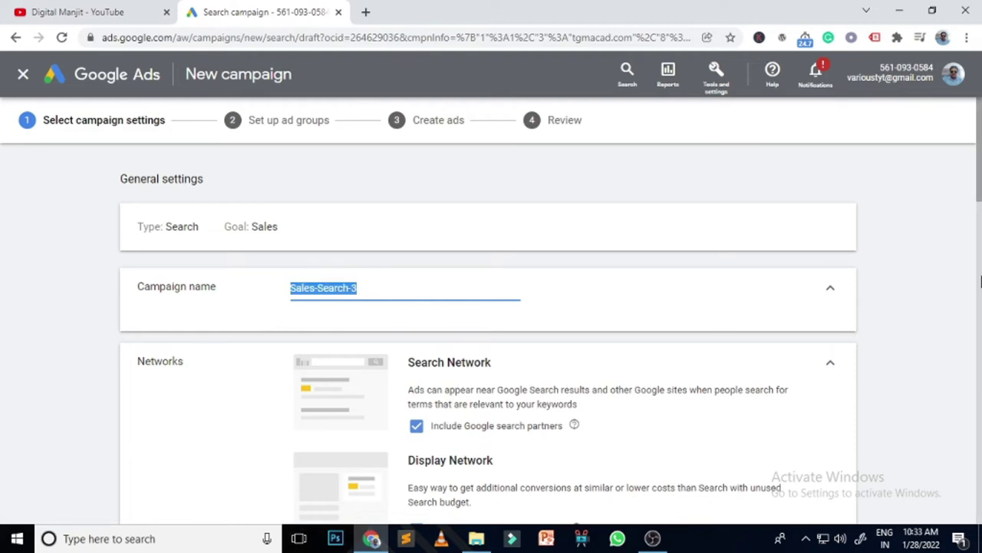
text(dm1)
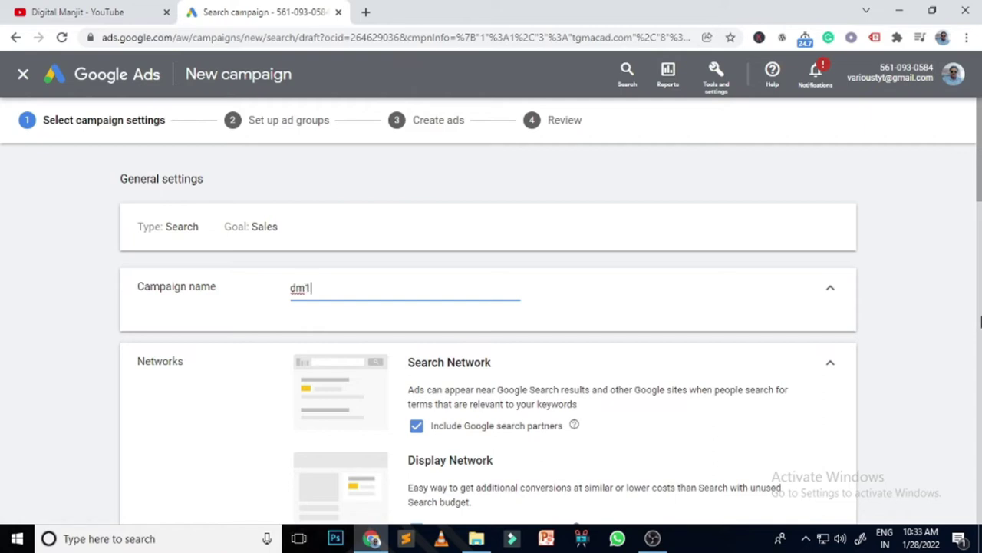
scroll(981, 323, down, 2)
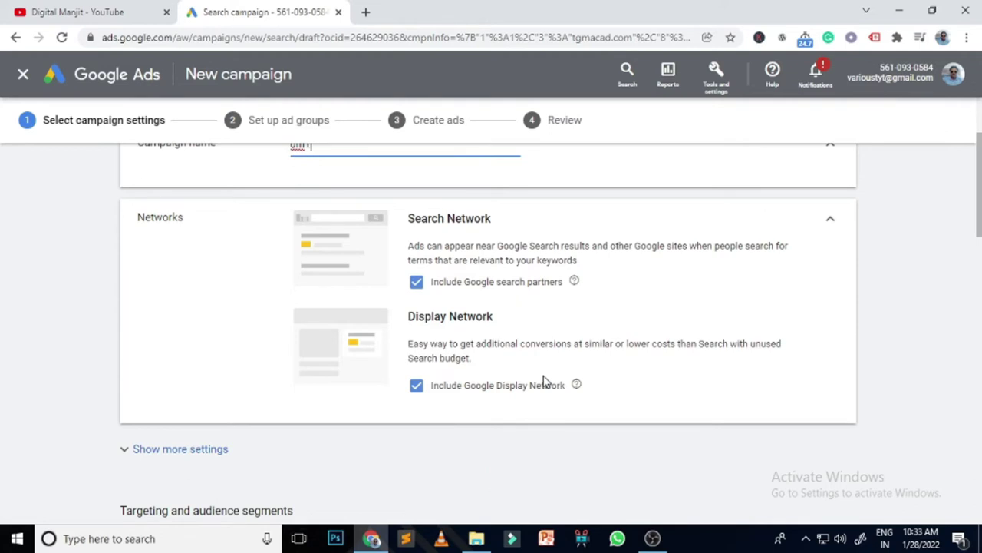
click(416, 388)
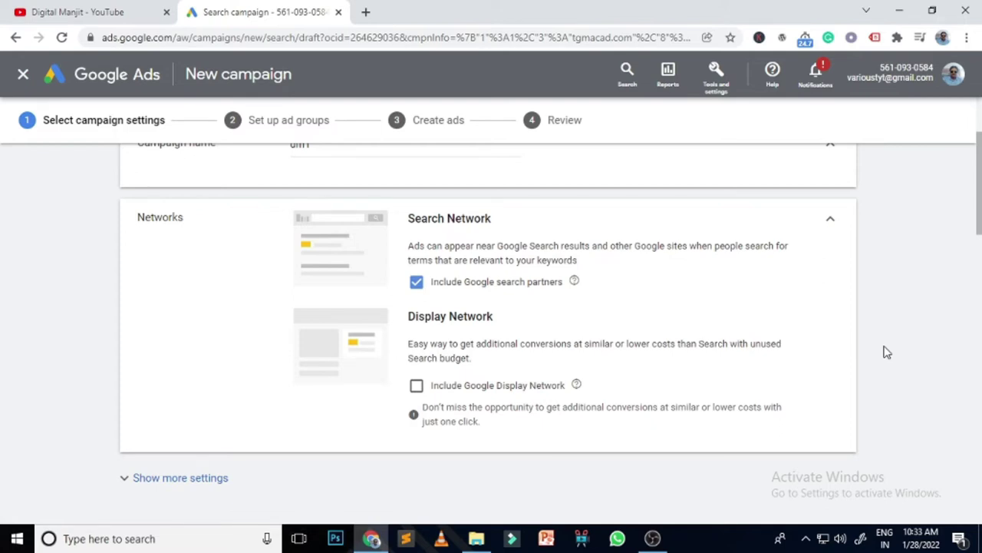
Step: Reveal the additional campaign settings and set the ad schedule to All days
scroll(886, 351, down, 3)
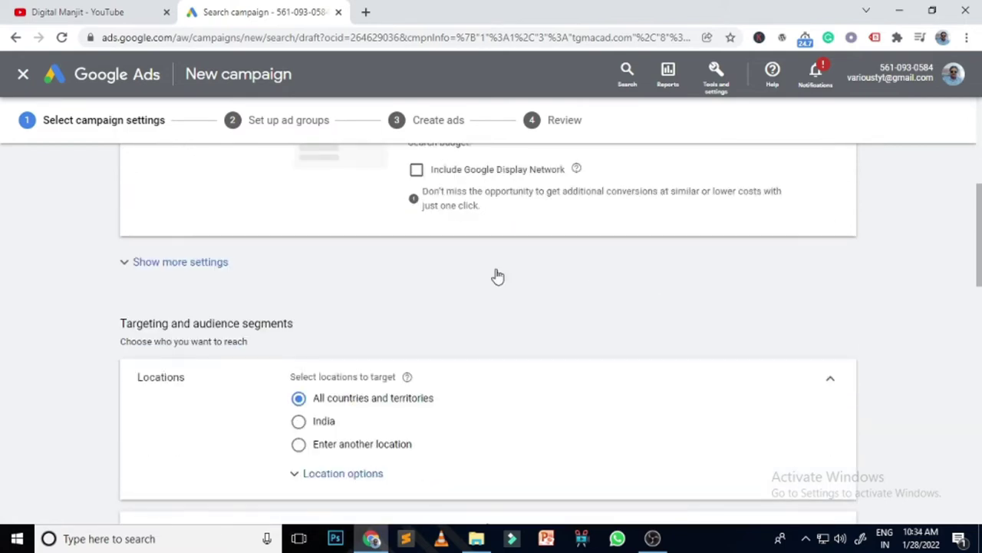
click(132, 268)
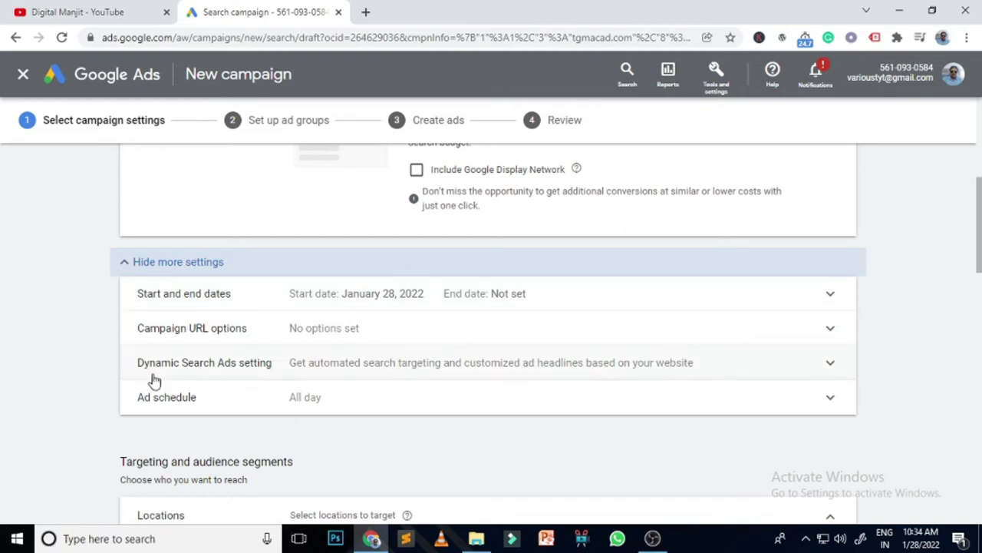
click(384, 401)
scroll(594, 403, down, 2)
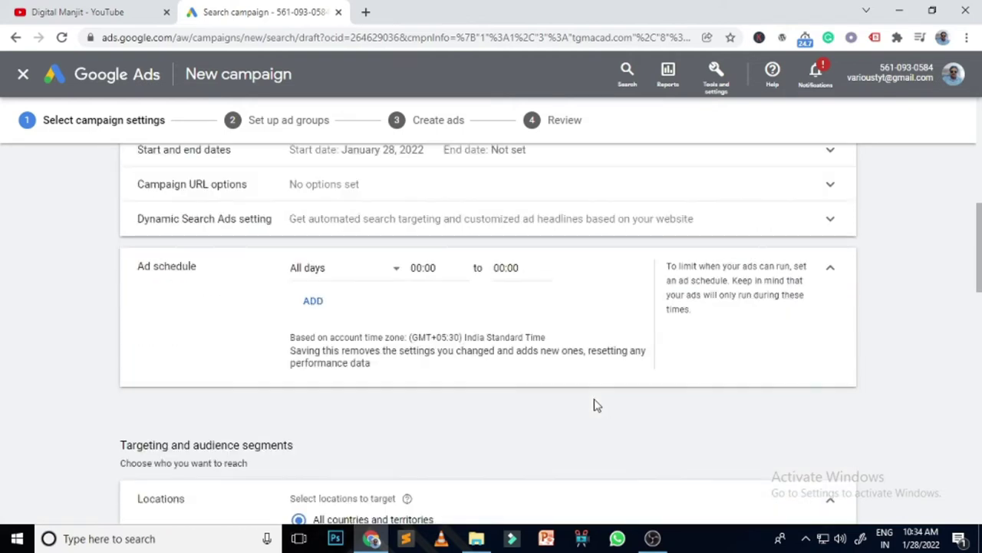
click(332, 270)
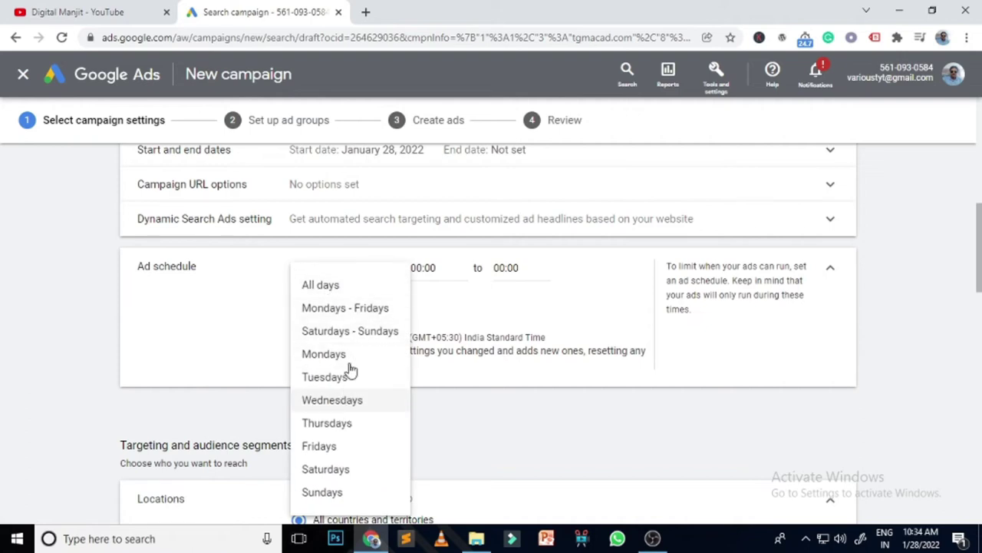
click(348, 287)
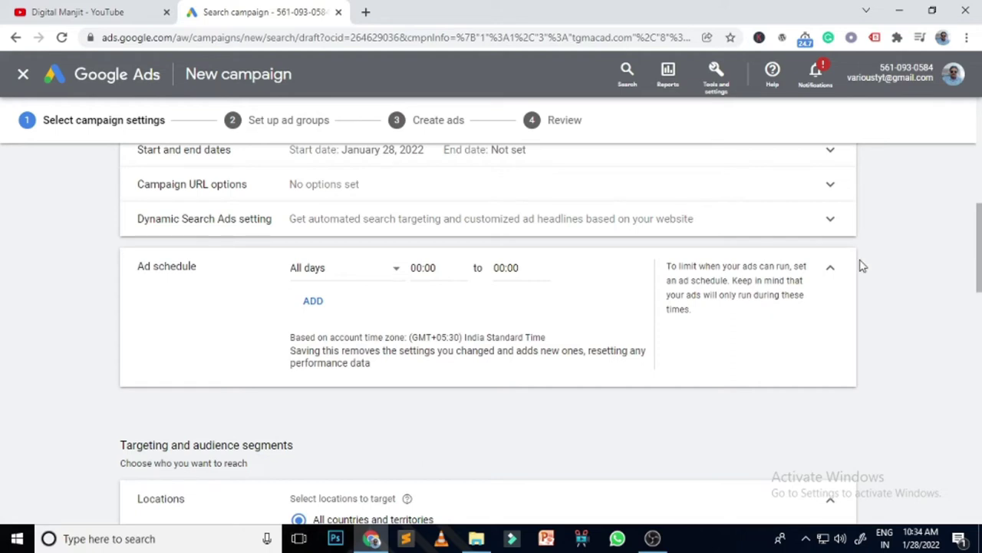
click(831, 270)
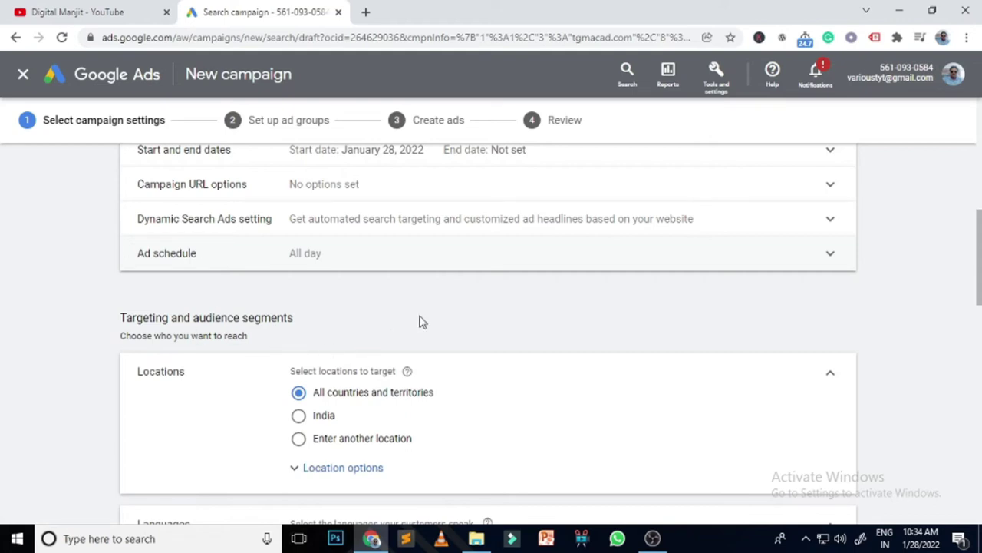
Step: Target the campaign at the city of Mumbai, Maharashtra, India as a custom location
scroll(421, 321, down, 1)
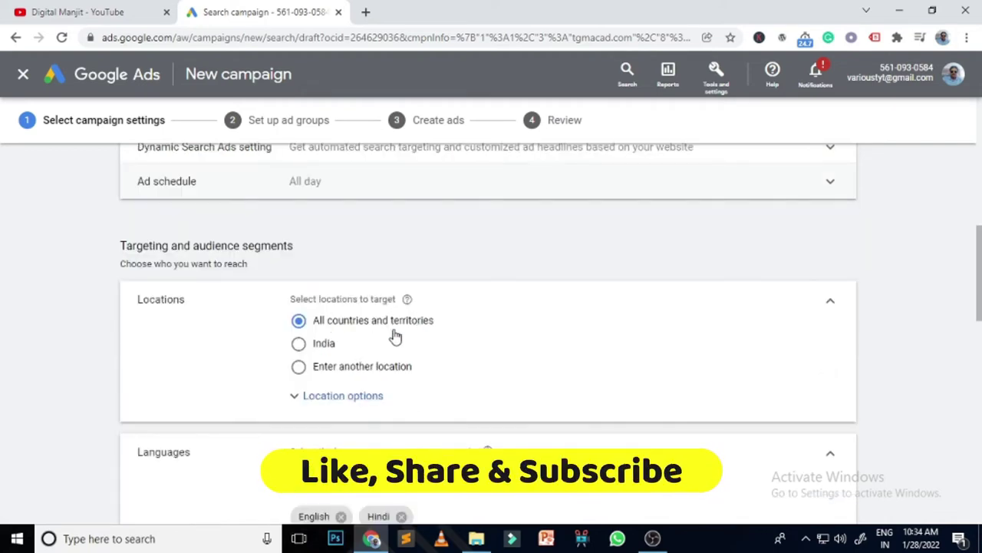
click(298, 344)
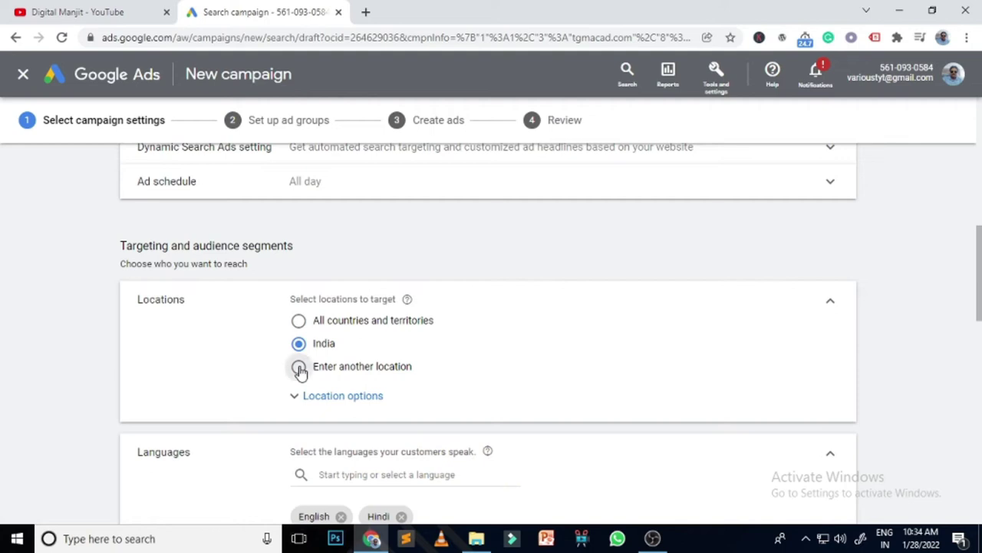
click(299, 367)
click(360, 397)
text(mumbai)
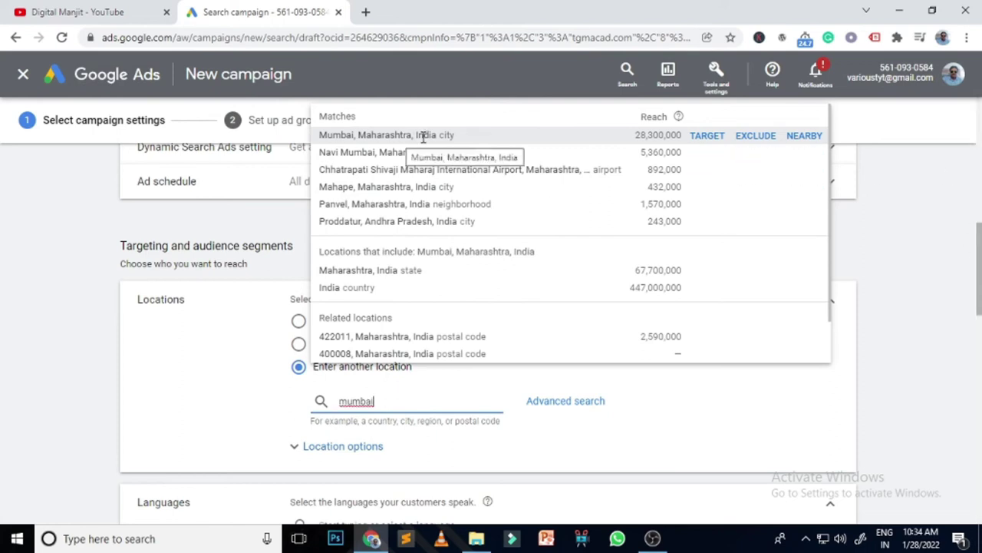
click(450, 136)
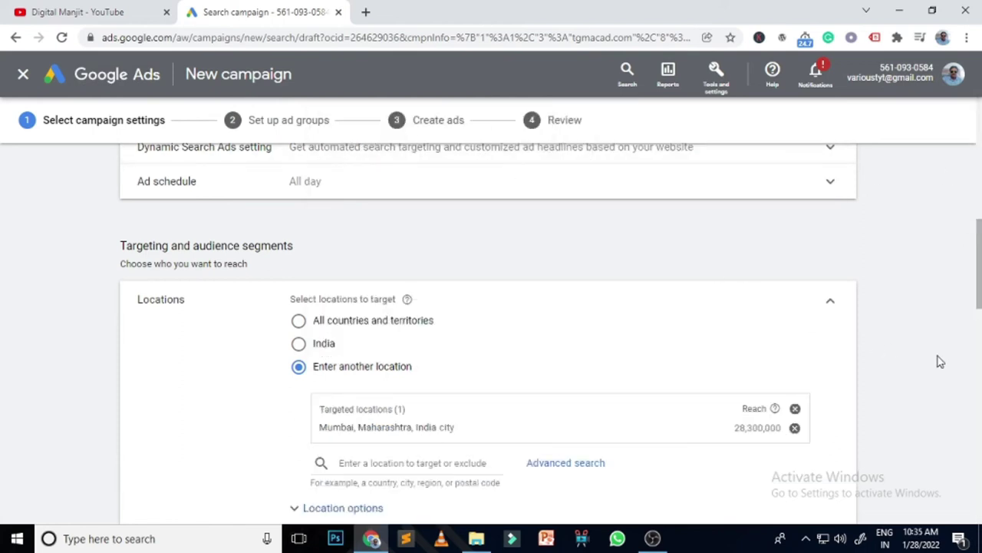
click(831, 302)
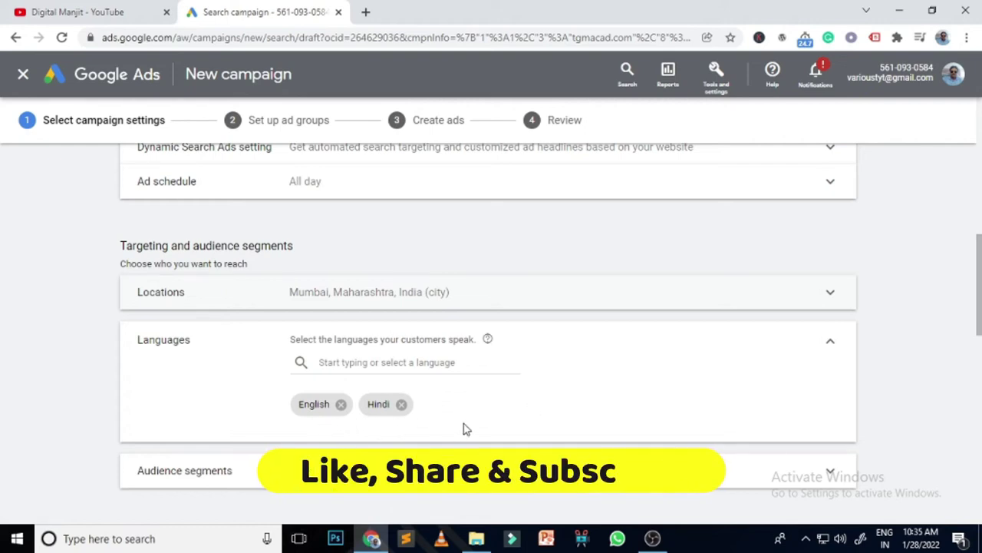
Step: Set the campaign's average daily budget to ₹500
drag(980, 320, 980, 355)
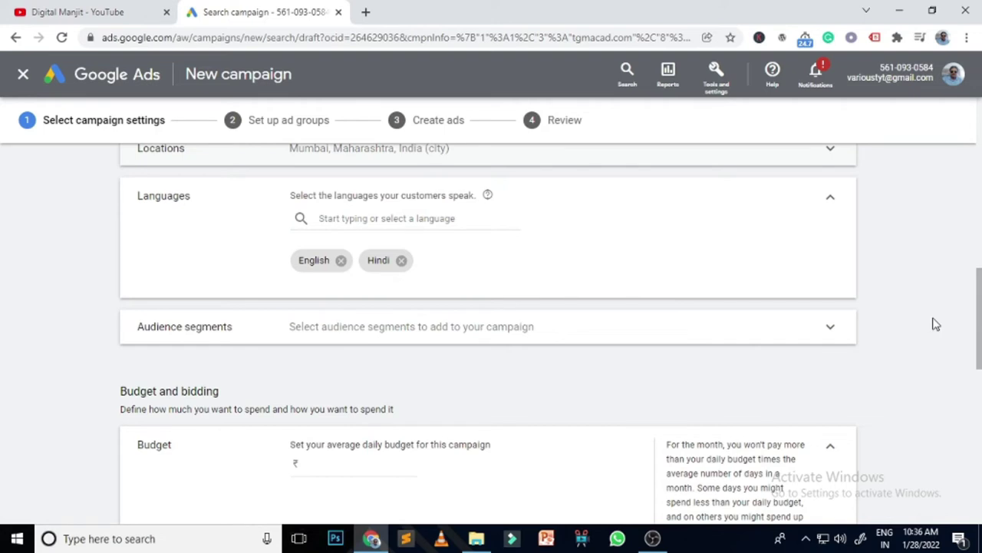
scroll(935, 324, down, 2)
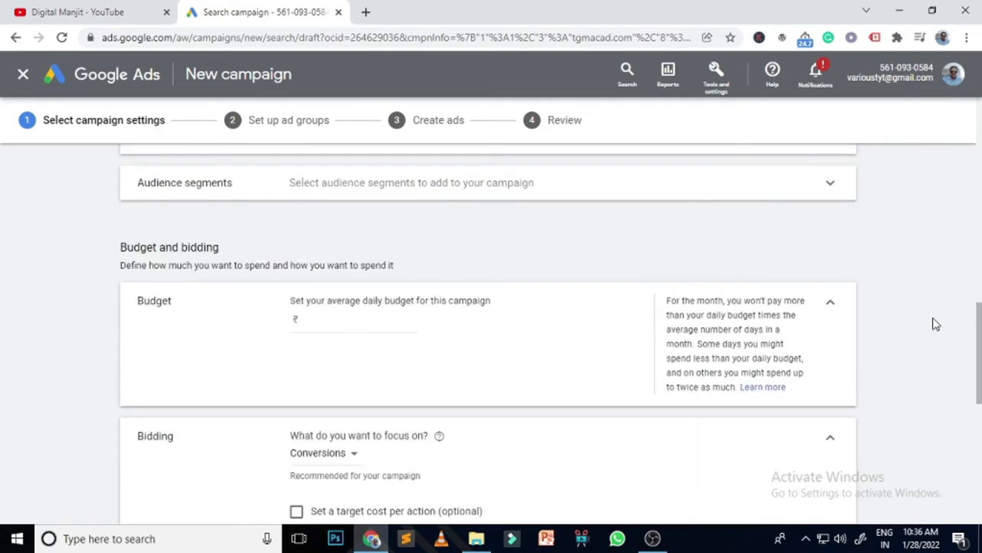
click(334, 325)
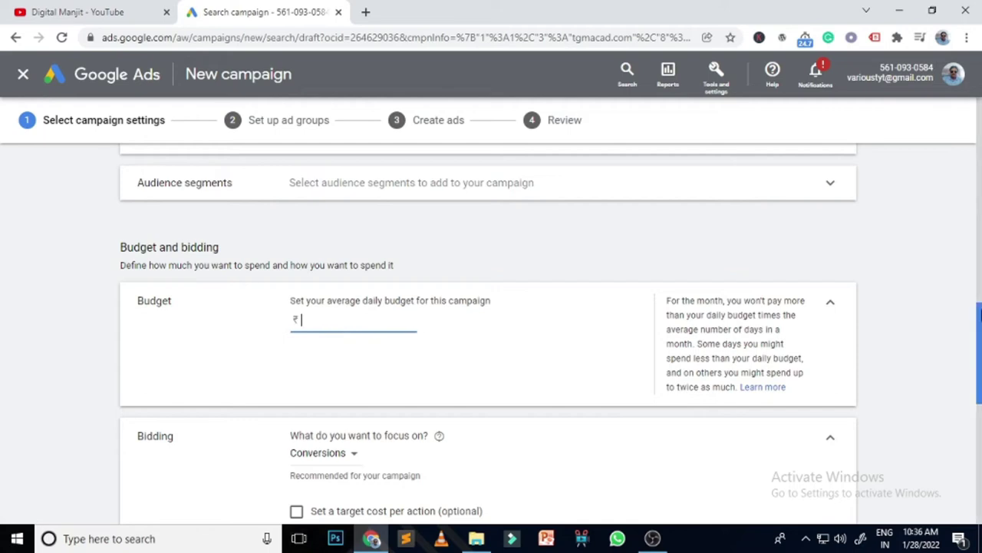
text(500)
scroll(980, 309, down, 2)
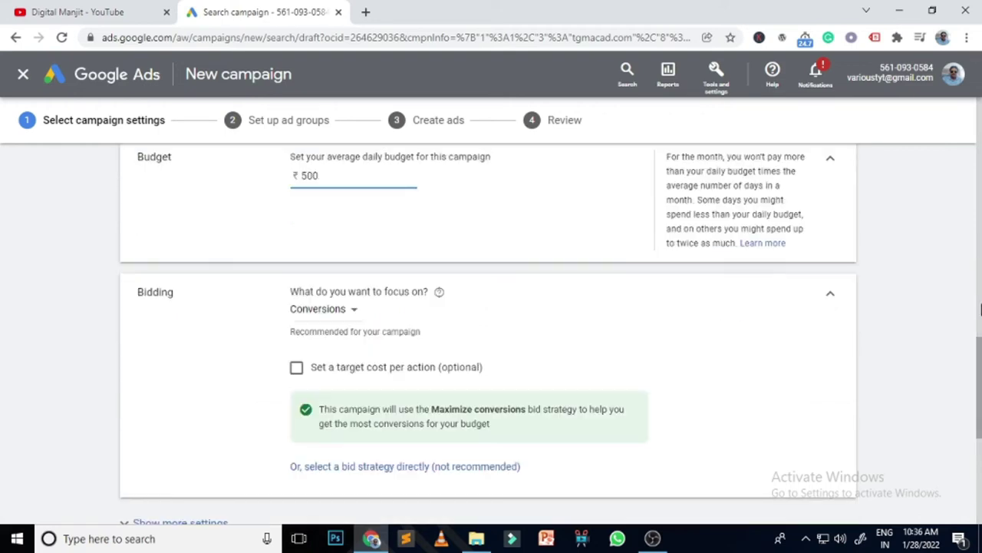
Step: Keep Conversions as the bidding focus, then save the campaign settings and continue to the ad group setup
click(347, 310)
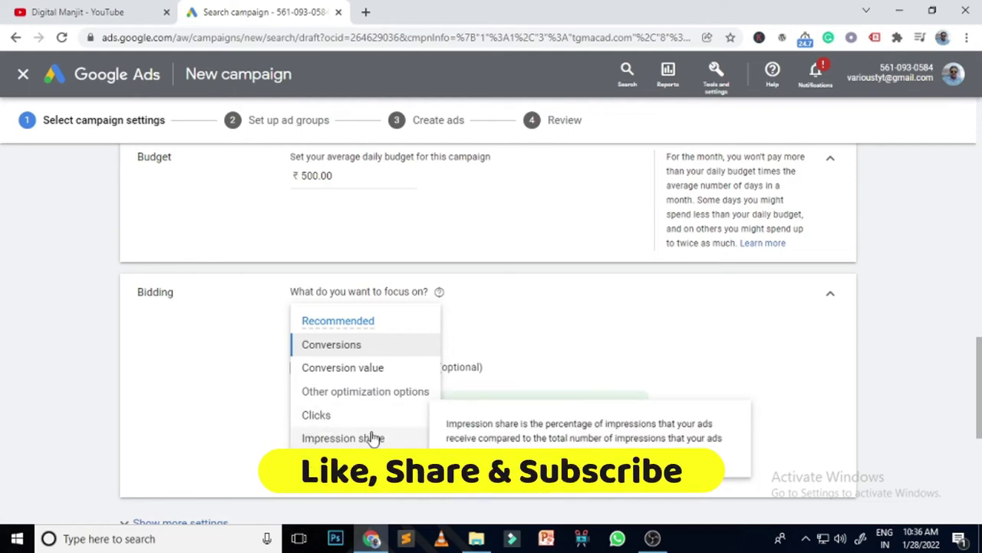
click(305, 345)
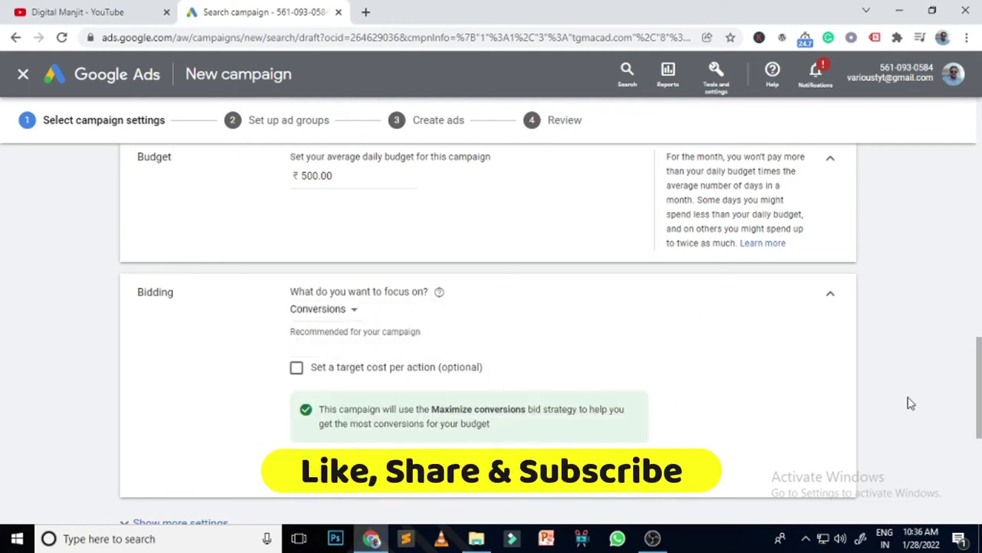
scroll(911, 393, down, 2)
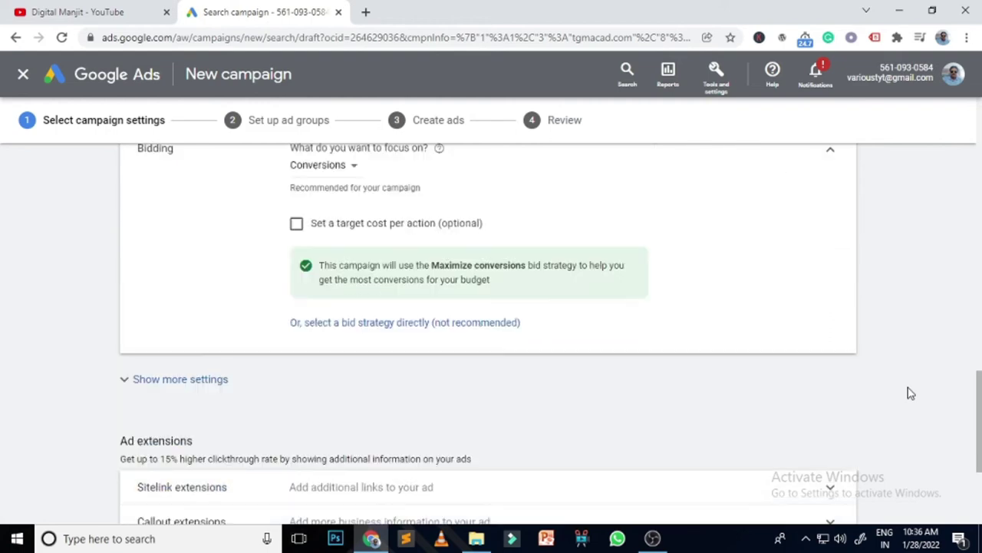
scroll(911, 393, down, 2)
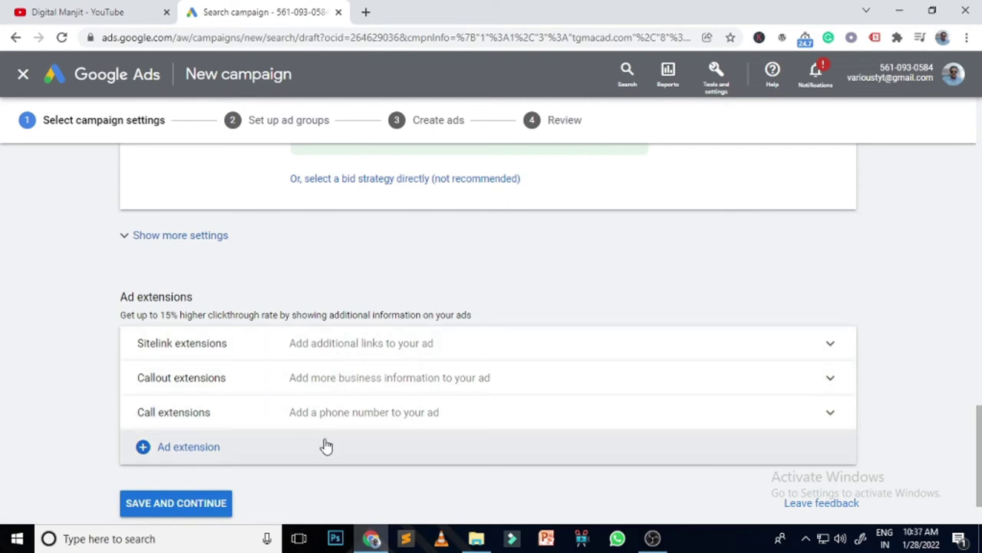
click(198, 505)
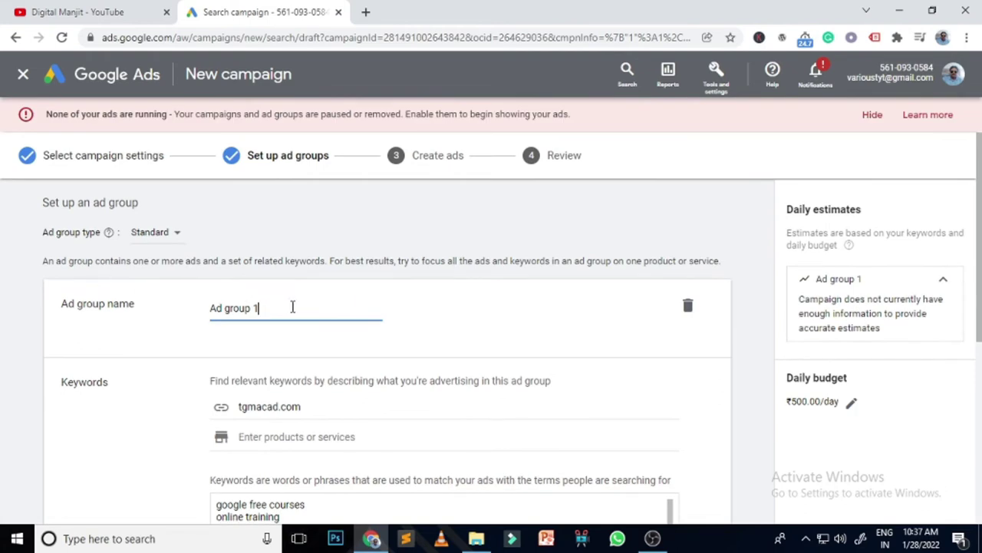
Step: Name the ad group dm1 and add "google ad mastry" as a new line at the end of its keyword list
drag(295, 307, 193, 310)
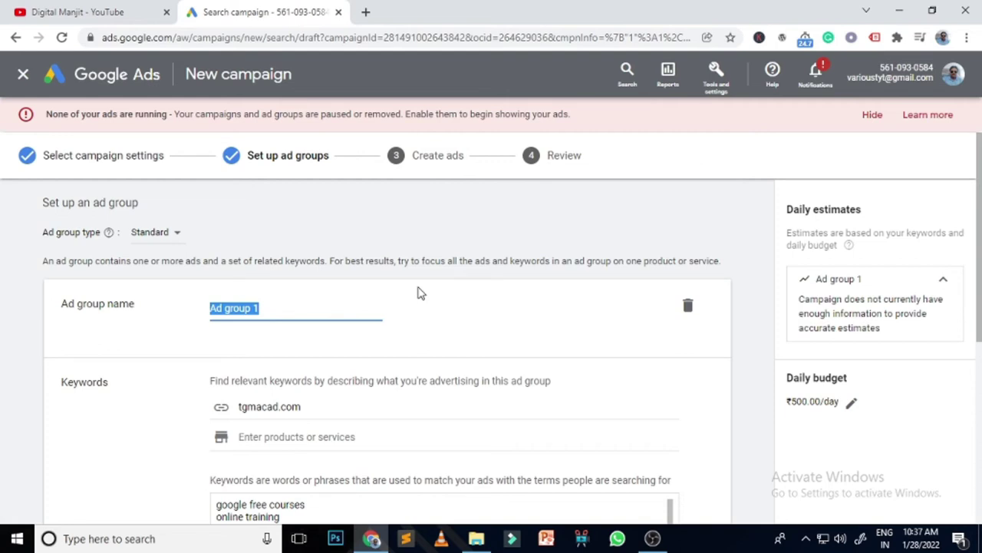
text(dm1)
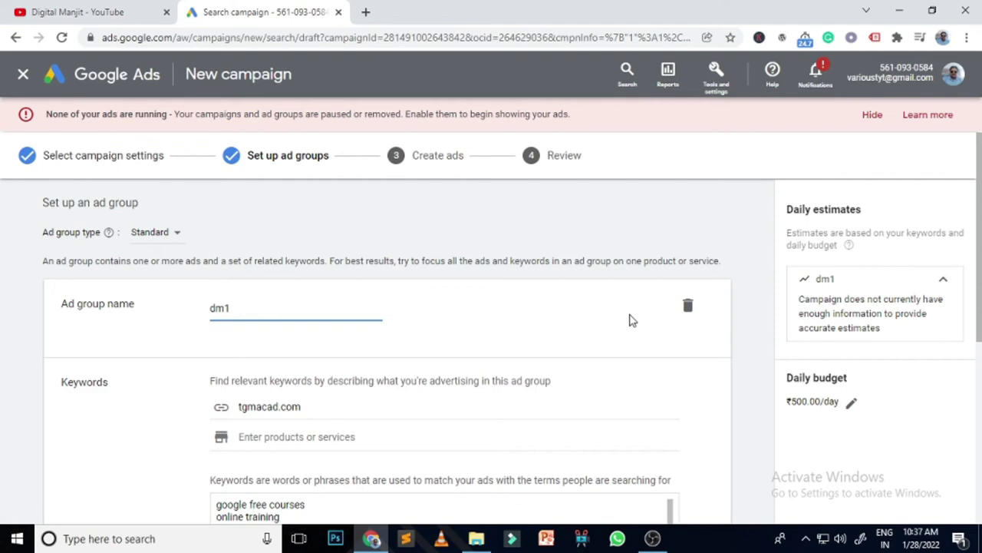
scroll(629, 320, down, 2)
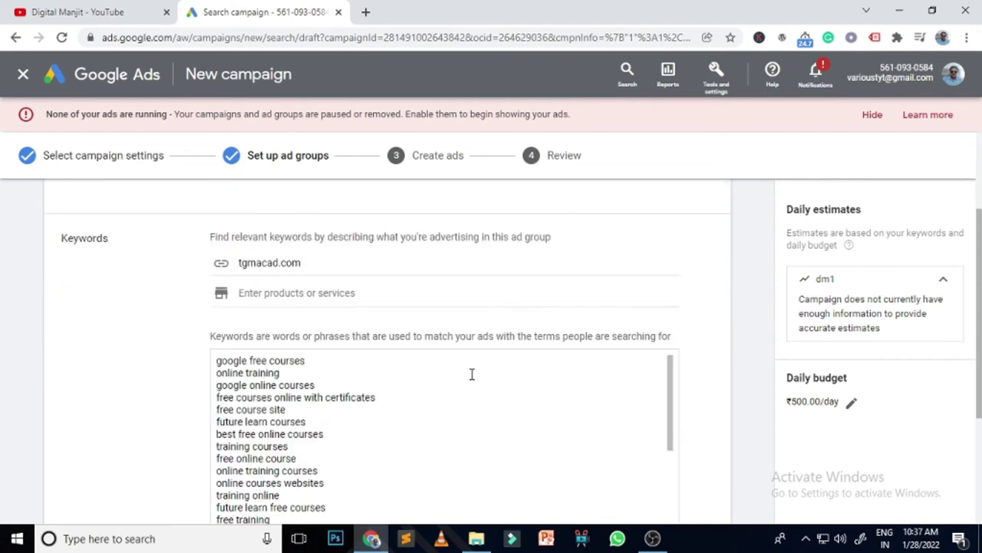
scroll(471, 375, down, 2)
scroll(731, 371, down, 2)
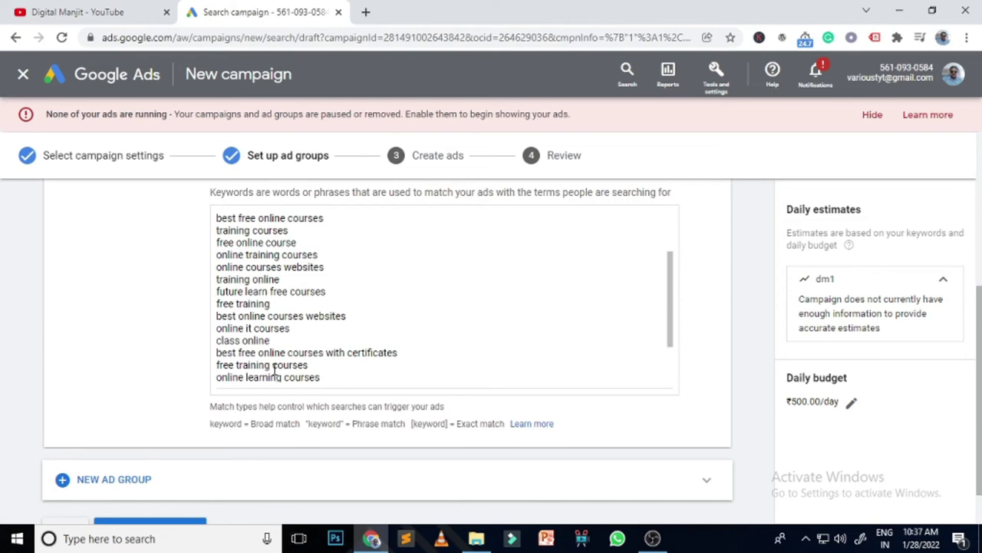
scroll(376, 391, down, 1)
click(369, 392)
key(Return)
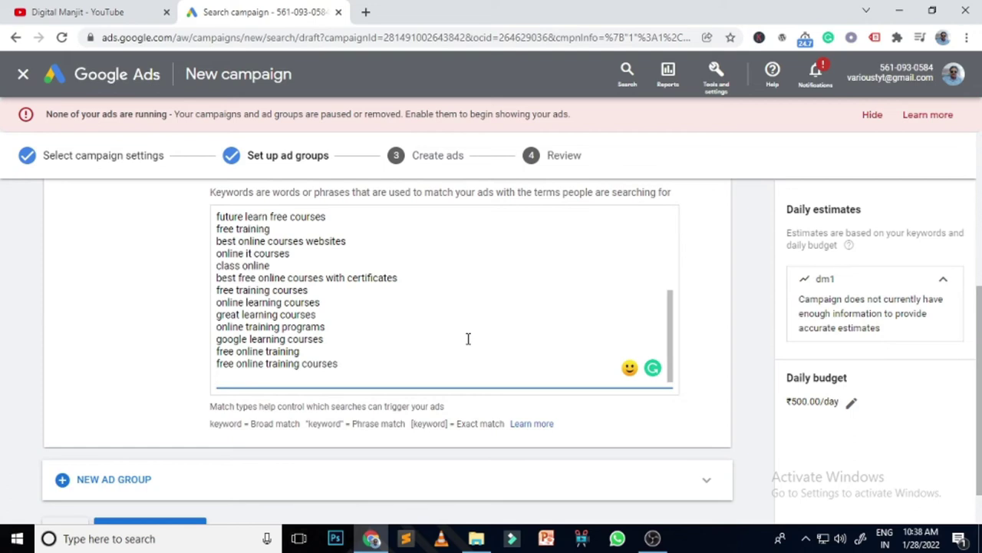
text(google ad mastry)
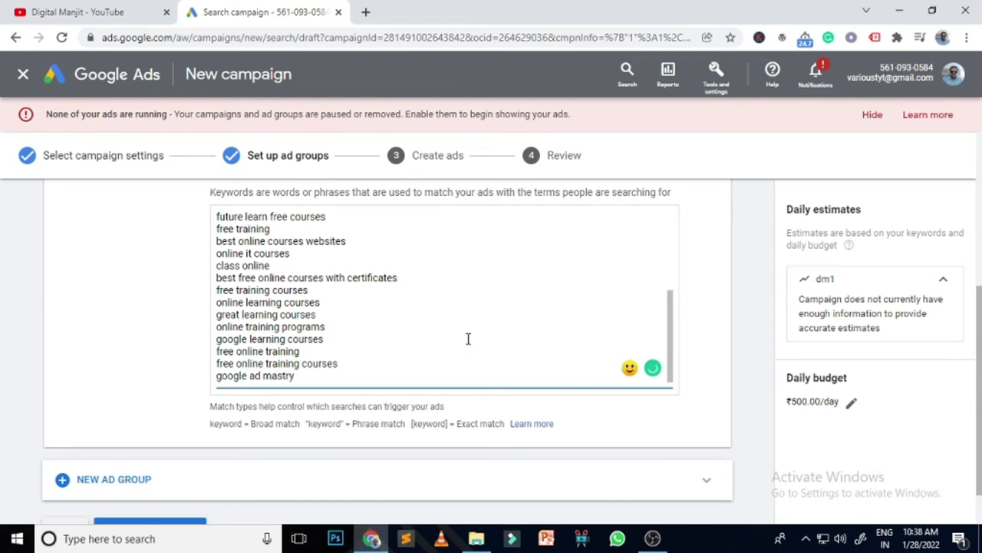
Step: Save the ad group and continue to creating ads
drag(204, 423, 352, 424)
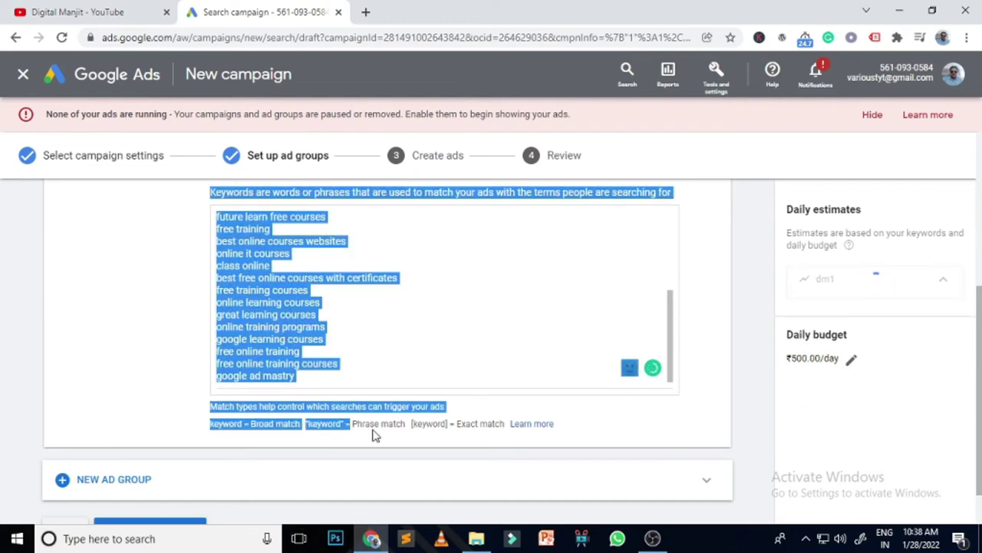
click(599, 442)
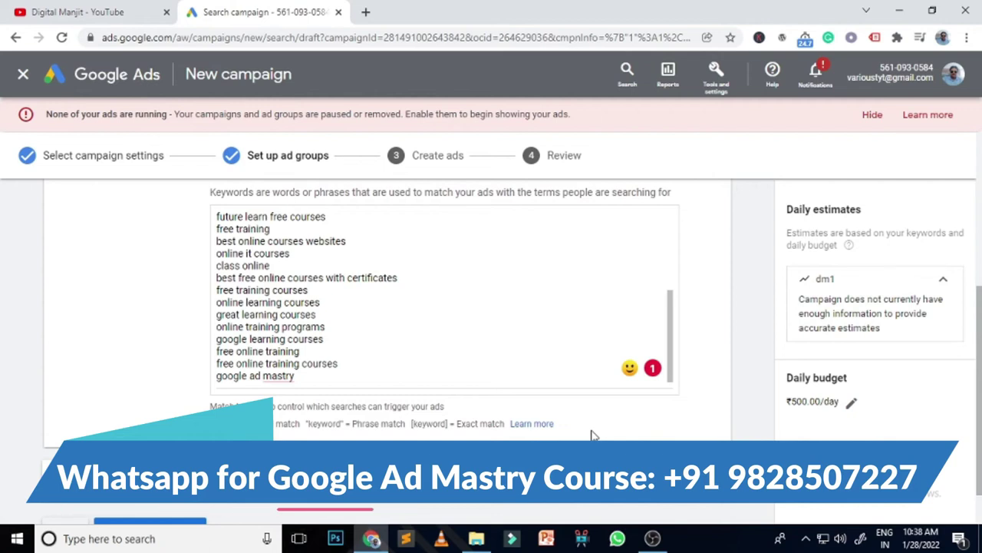
scroll(594, 436, down, 1)
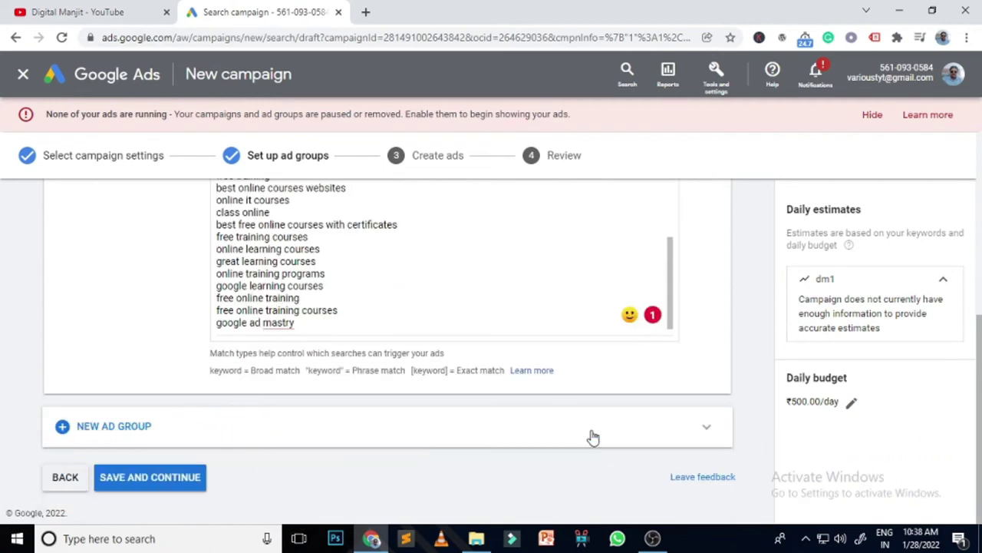
click(156, 480)
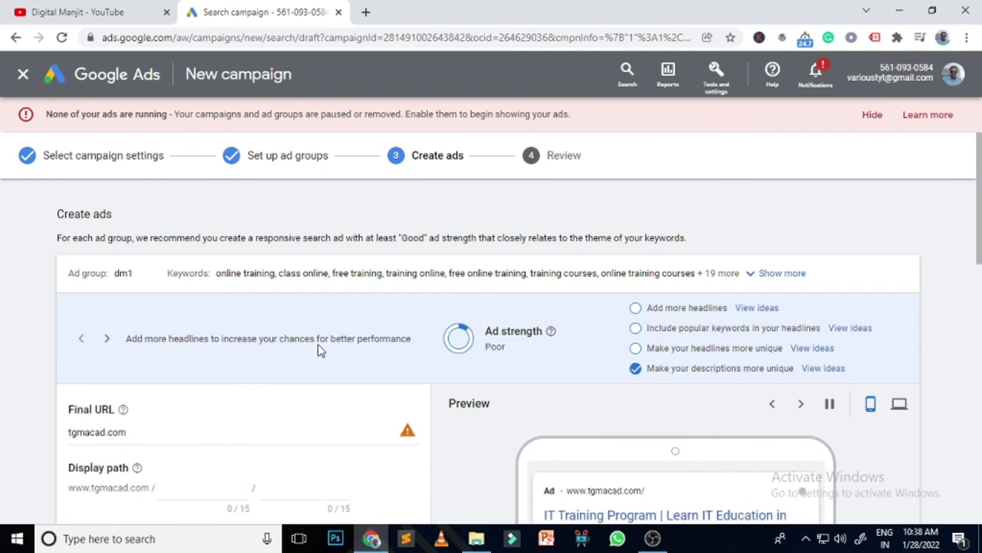
scroll(439, 361, down, 2)
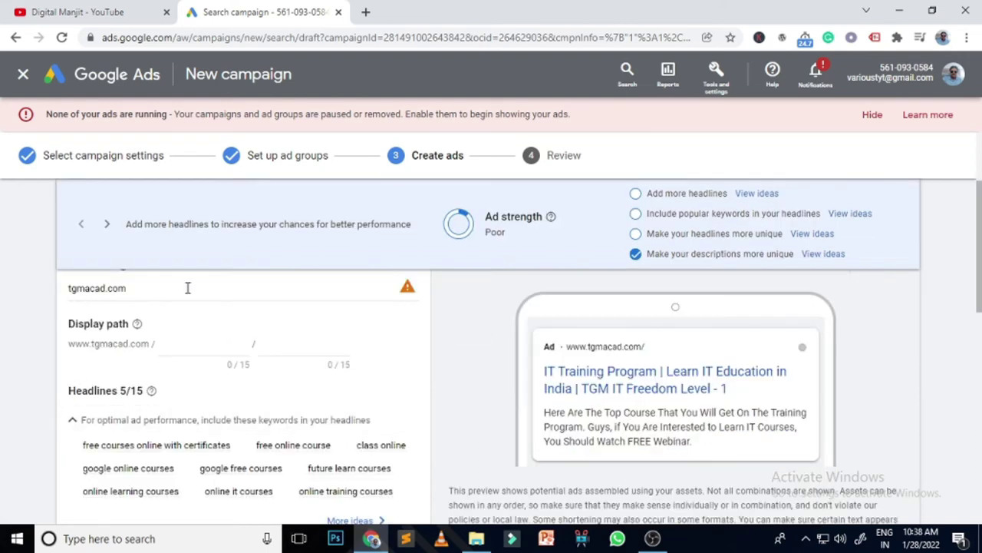
click(171, 288)
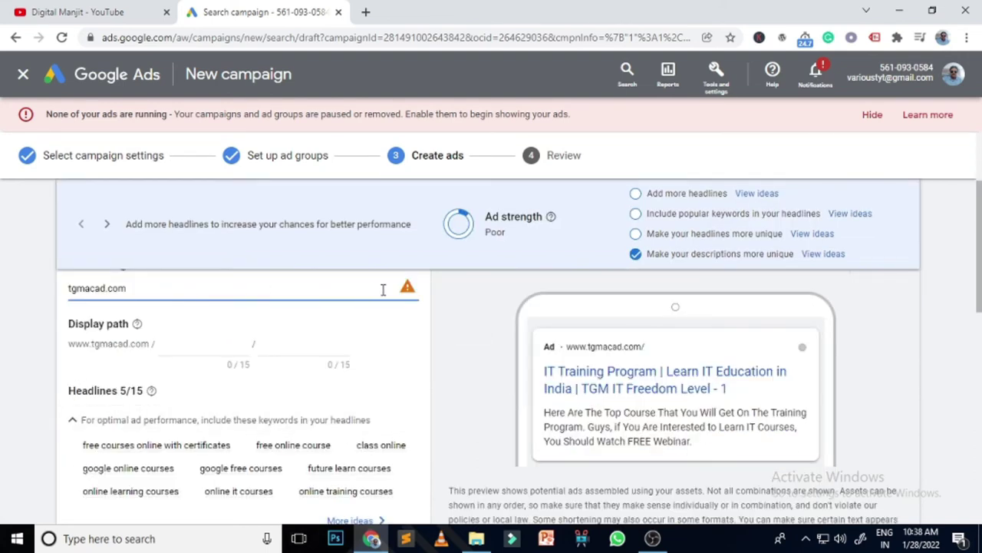
click(407, 295)
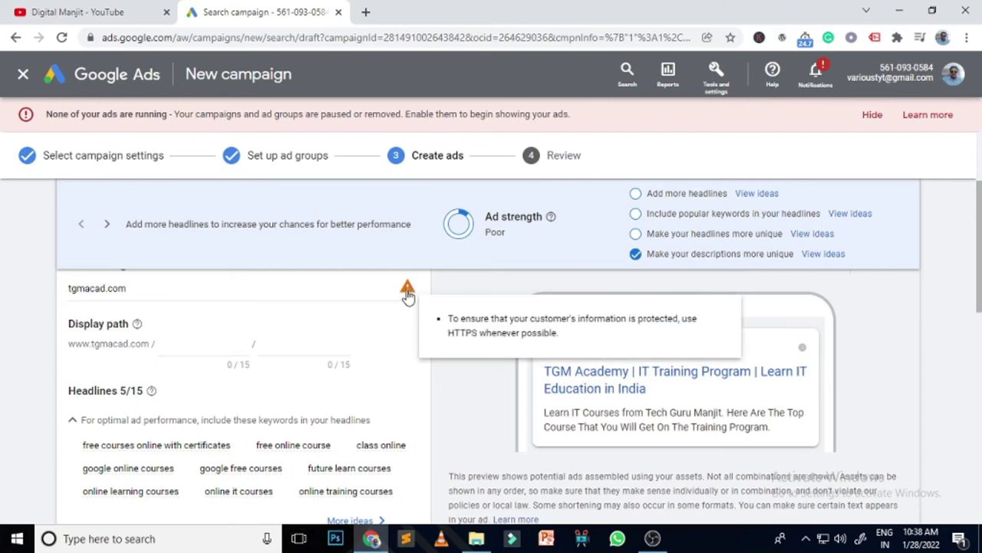
click(143, 288)
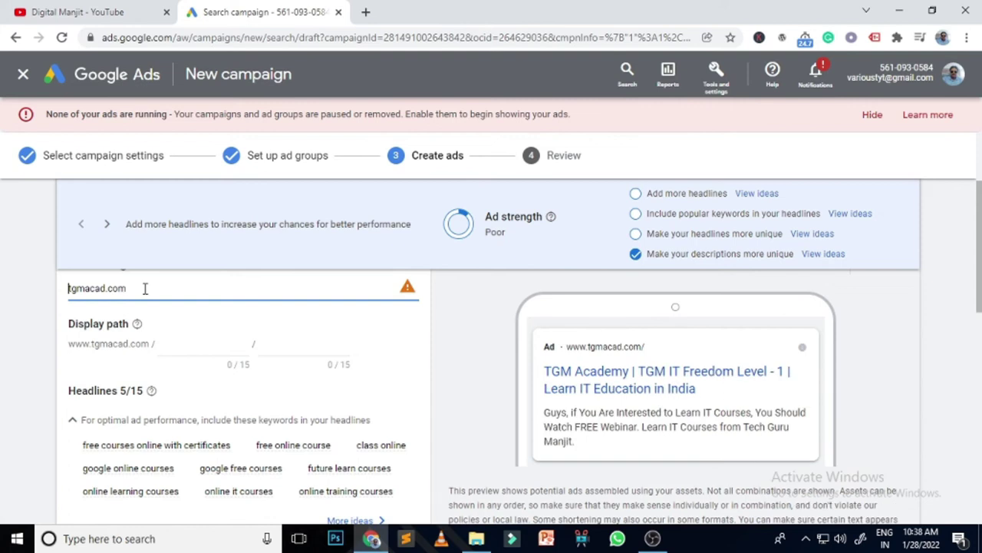
text(https)
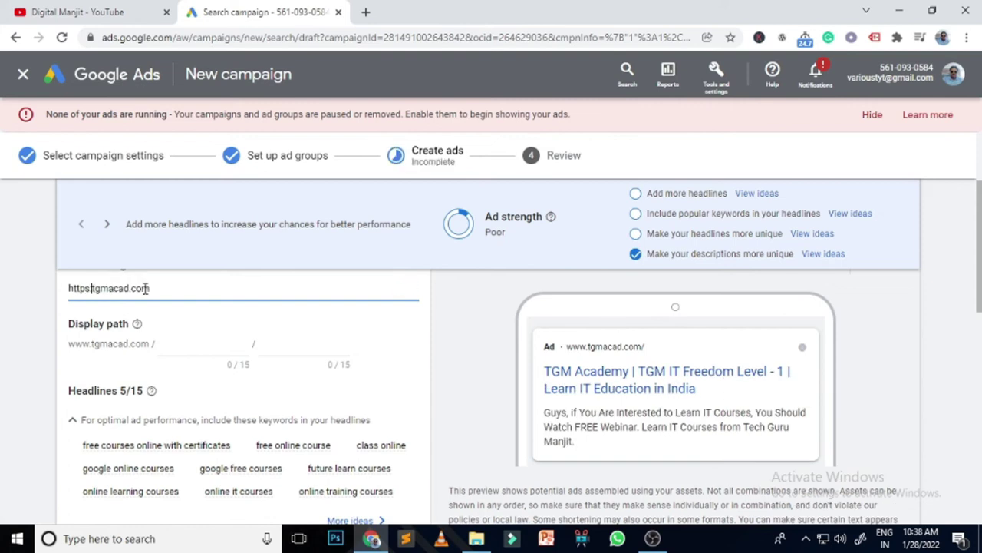
text(://)
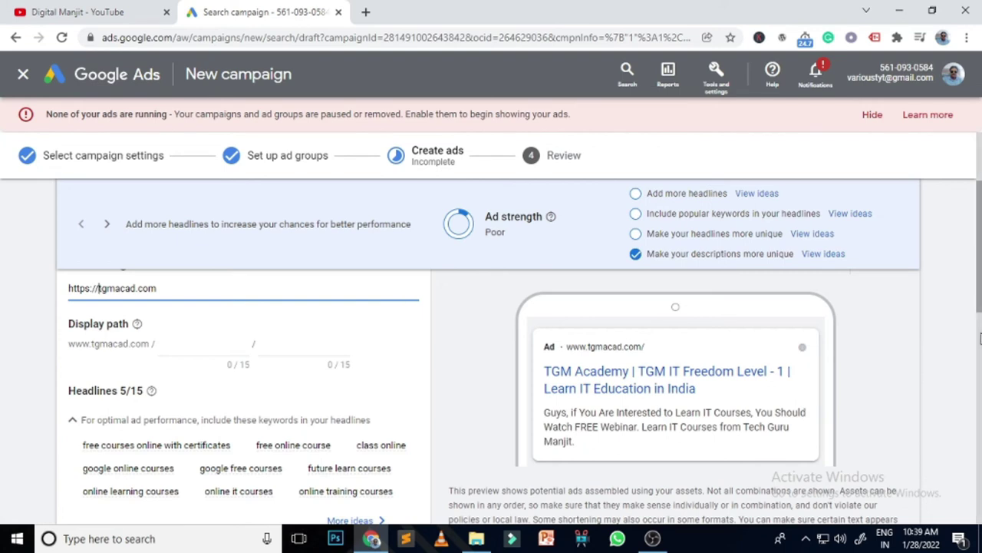
Step: Look through the ad's existing headlines and descriptions, then save the ad and continue to the campaign review
scroll(883, 345, down, 1)
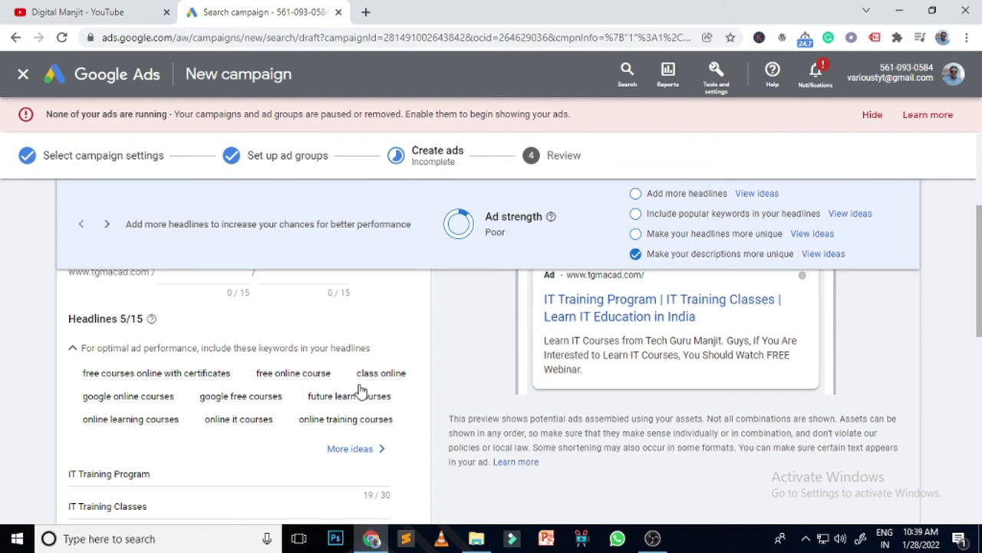
scroll(944, 409, down, 2)
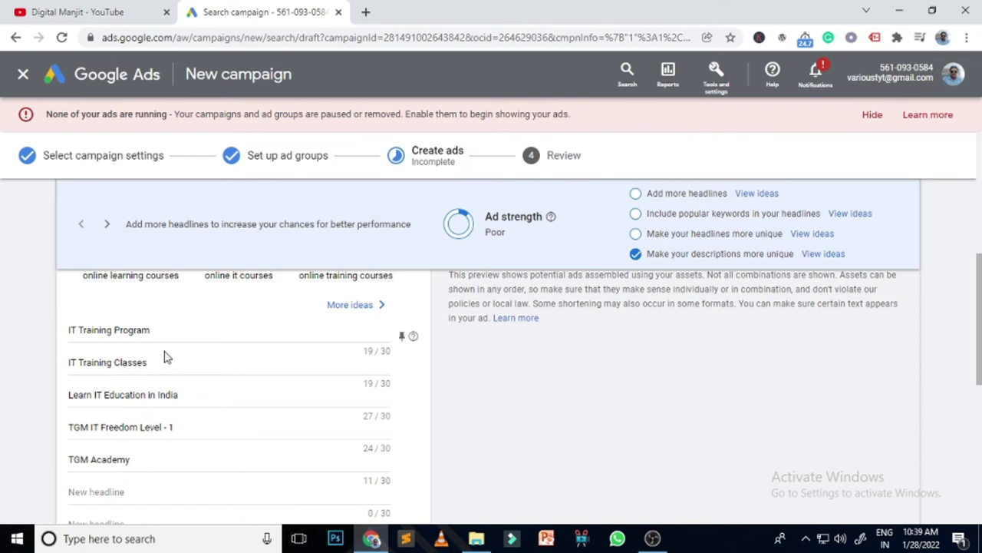
scroll(147, 459, down, 3)
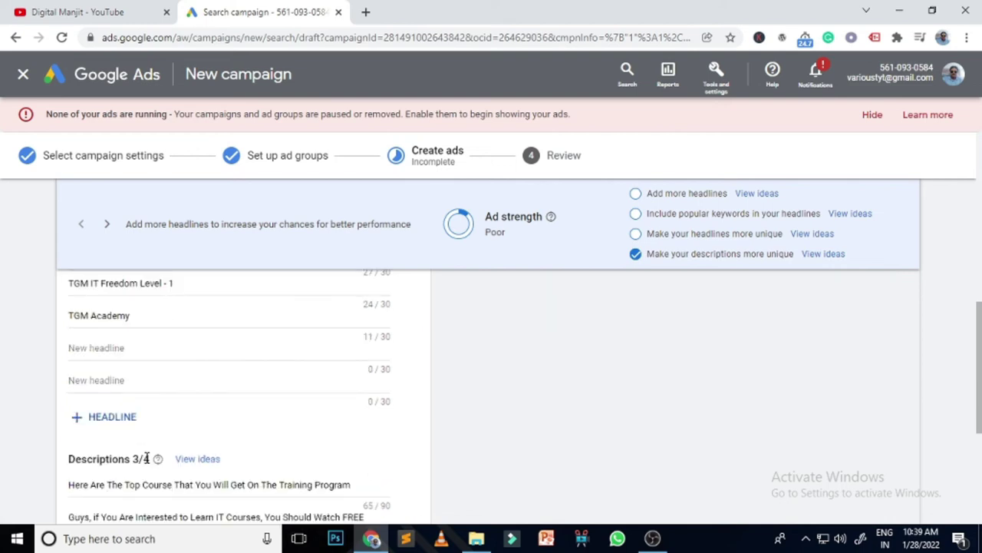
scroll(146, 456, down, 2)
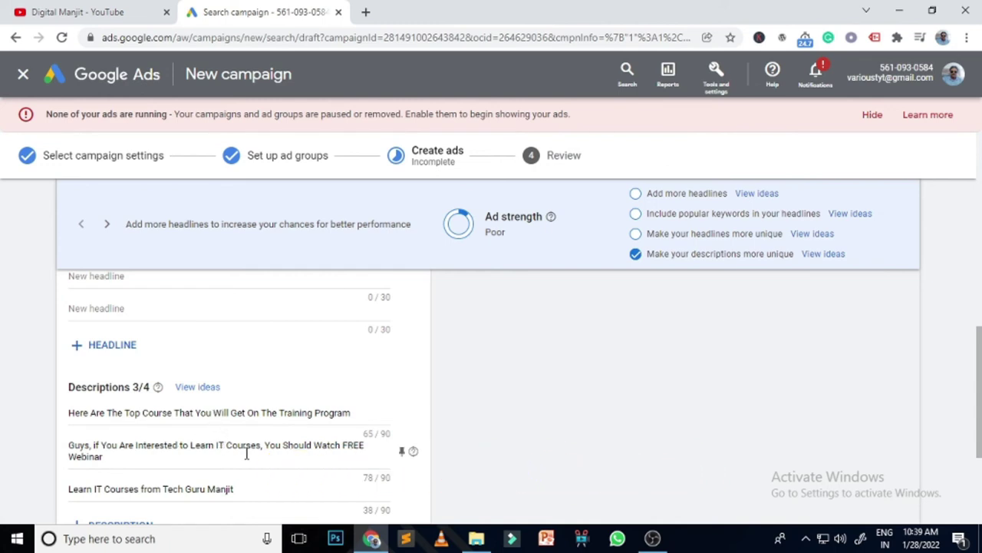
scroll(247, 453, down, 5)
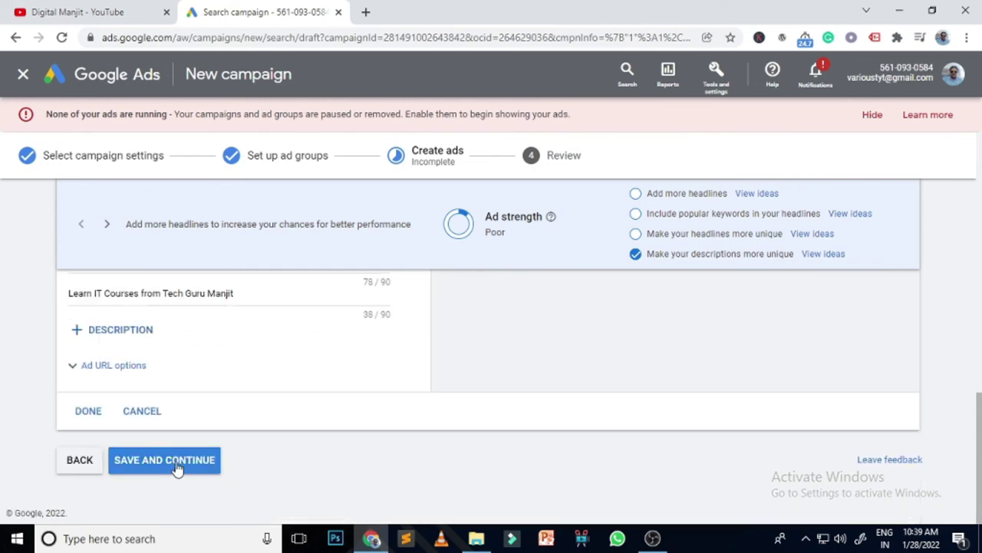
click(176, 465)
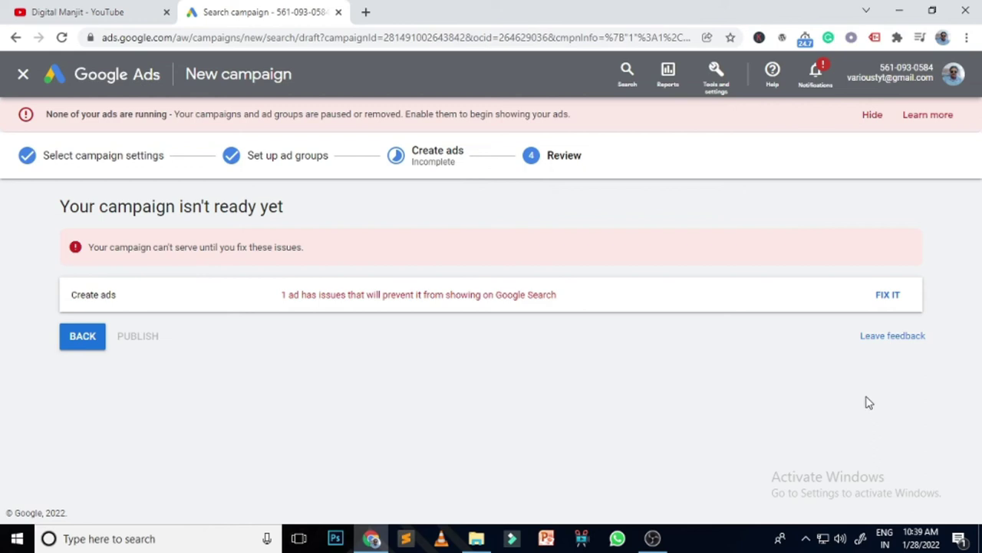
Step: Open the flagged ad issue for fixing and change the ad's first headline to "It Training Program"
click(888, 299)
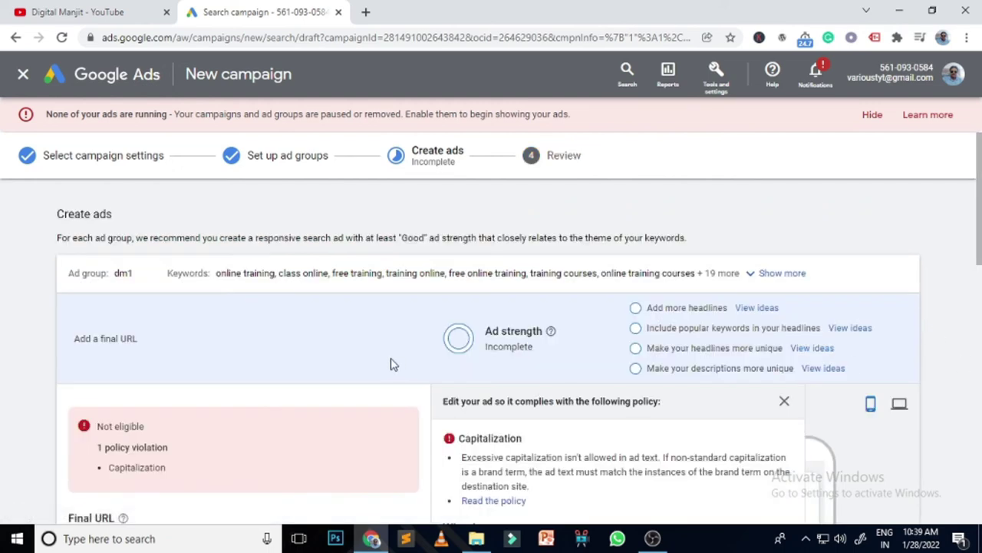
scroll(391, 363, down, 1)
scroll(388, 363, down, 1)
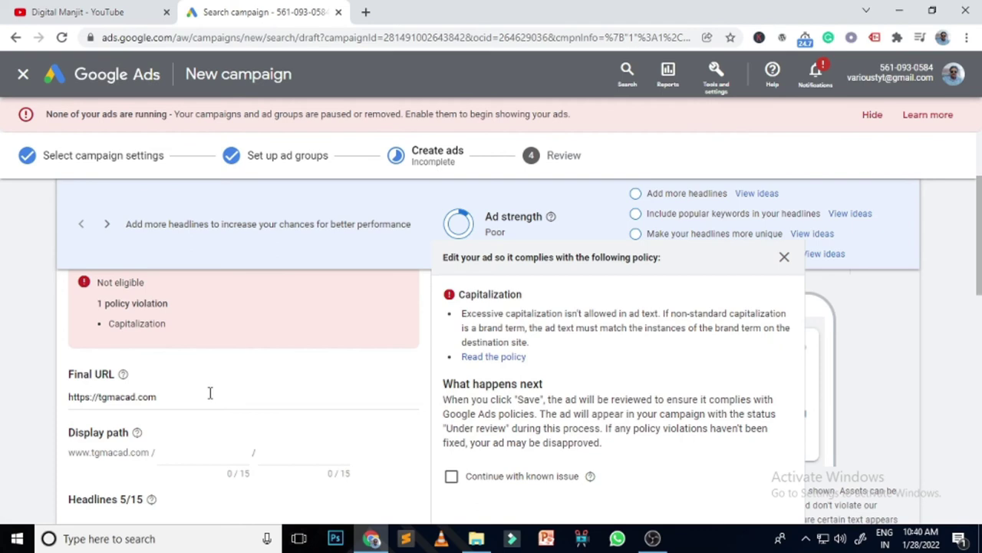
scroll(210, 392, down, 3)
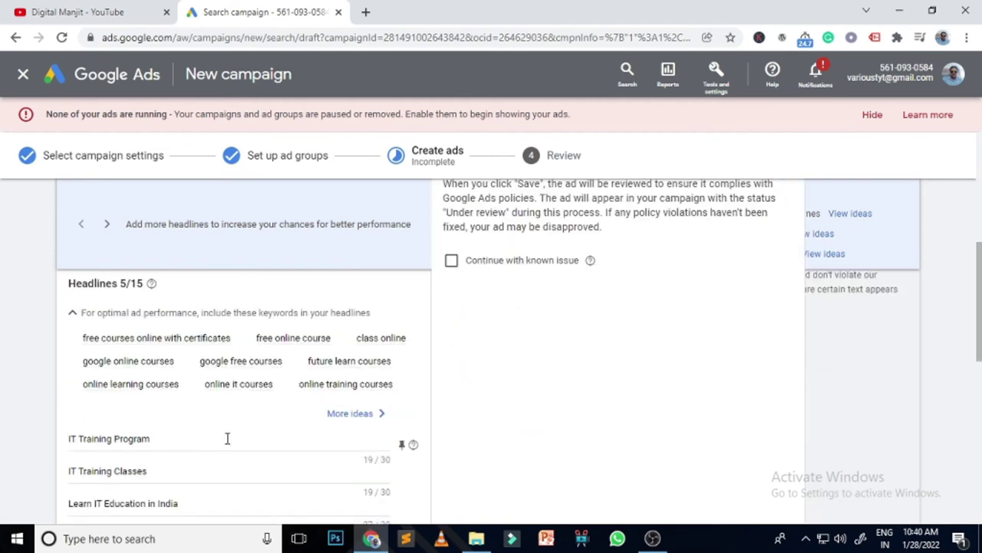
scroll(227, 438, down, 1)
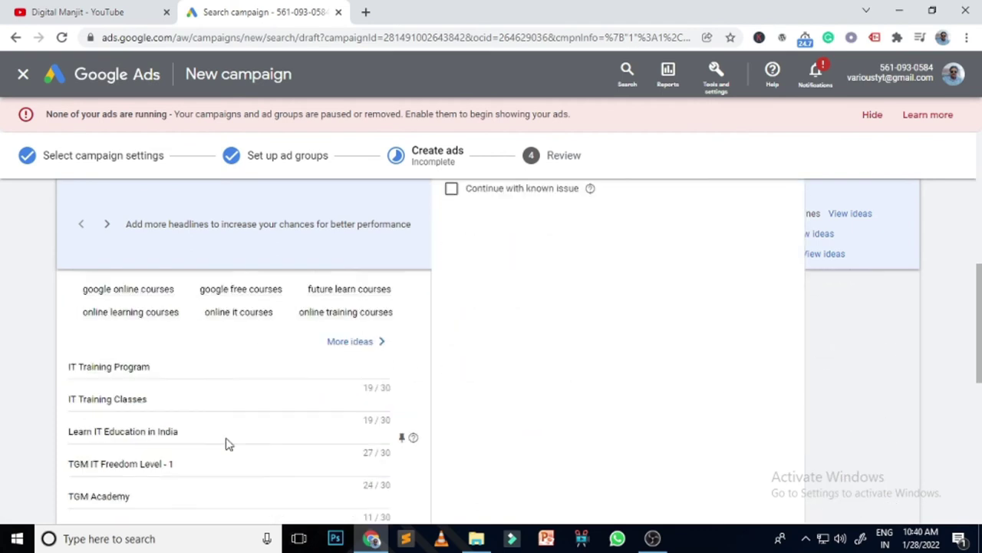
scroll(228, 444, down, 1)
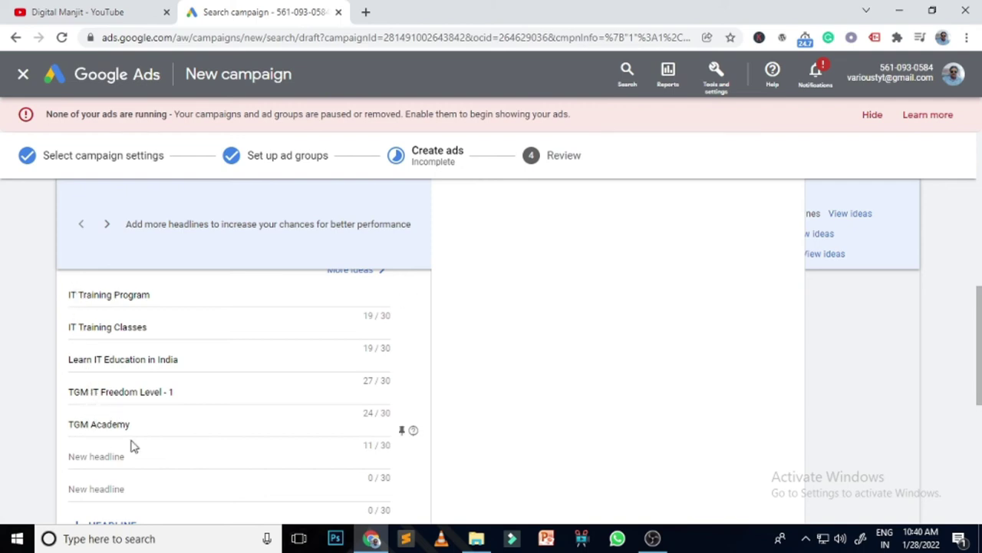
click(77, 295)
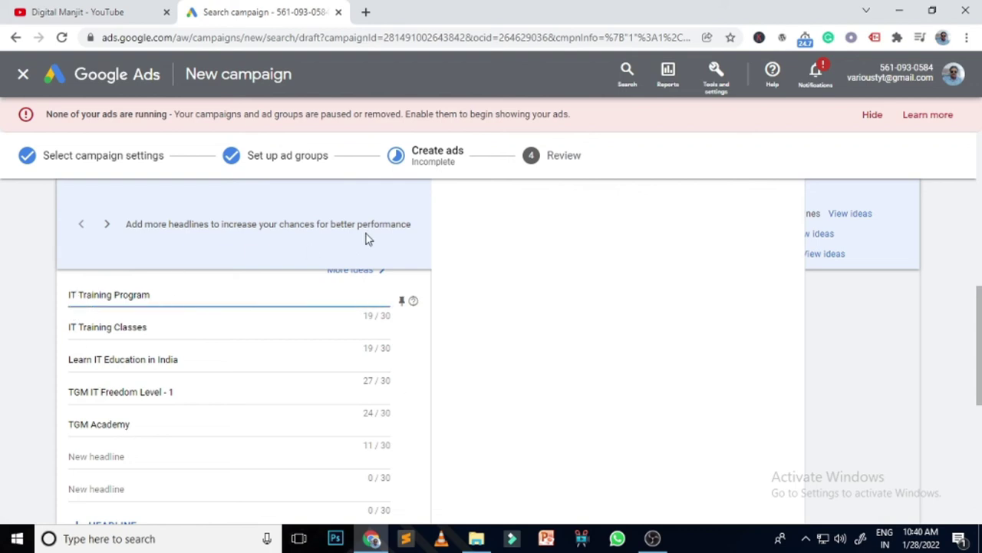
key(BackSpace)
key(BackSpace)
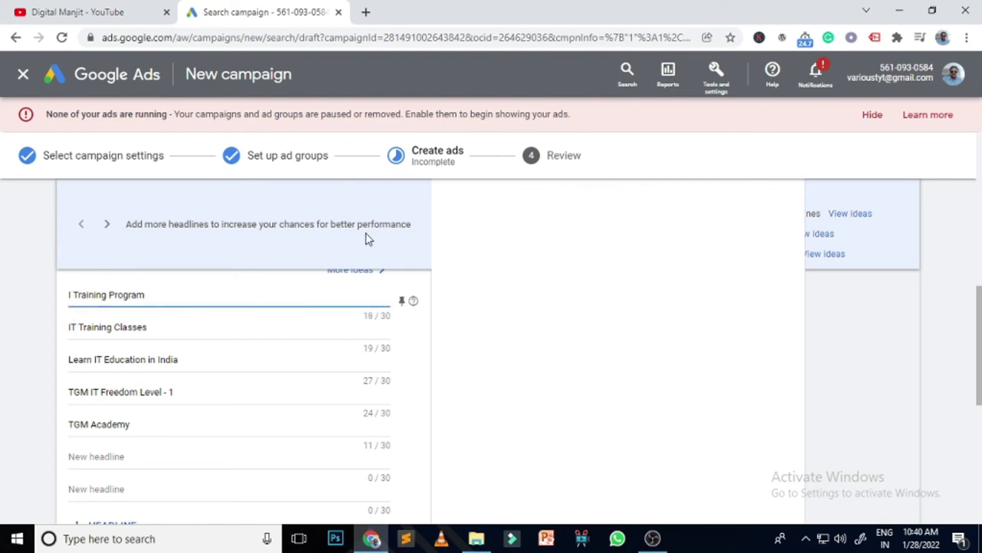
text(It)
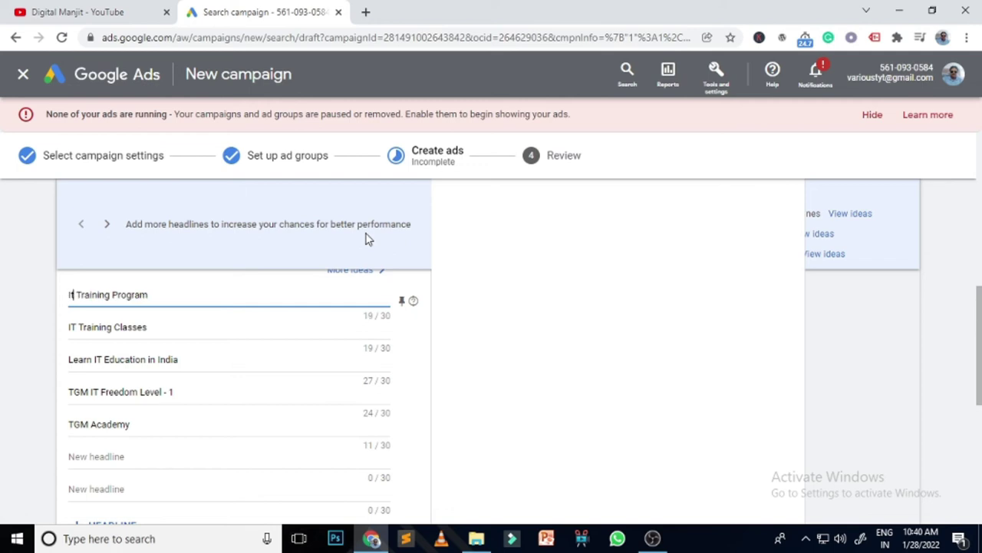
Step: Correct the capitalization of the ad's first headline to "IT Training Program"
key(BackSpace)
text(T)
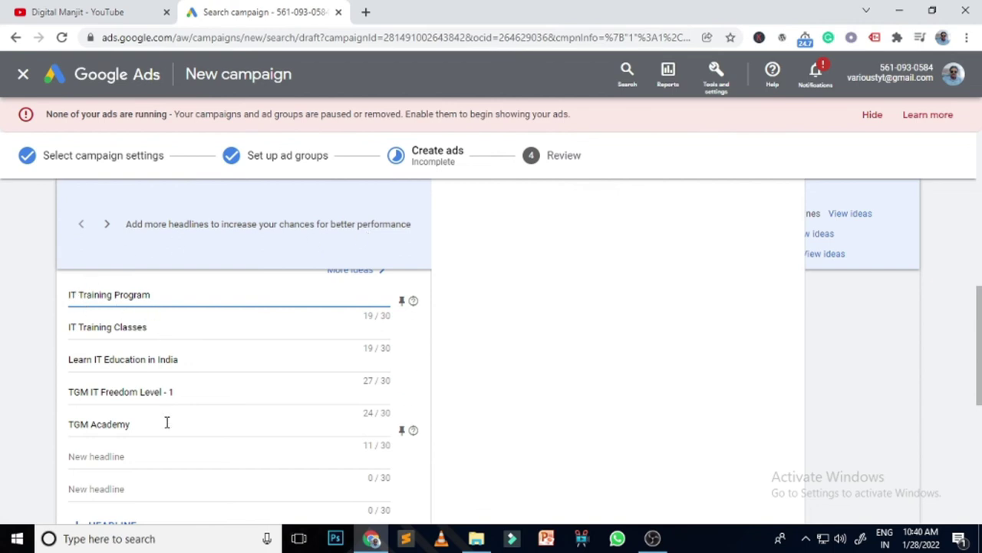
Step: Clear the text of all five existing headlines of the ad
drag(167, 422, 16, 427)
key(BackSpace)
drag(219, 390, 39, 397)
key(BackSpace)
drag(191, 358, 2, 360)
key(BackSpace)
drag(175, 322, 60, 332)
key(BackSpace)
drag(166, 294, 8, 300)
key(BackSpace)
Step: Enter "Learn Digital Marketing" as the first headline and "join just for 4000 only" as the second
text(D)
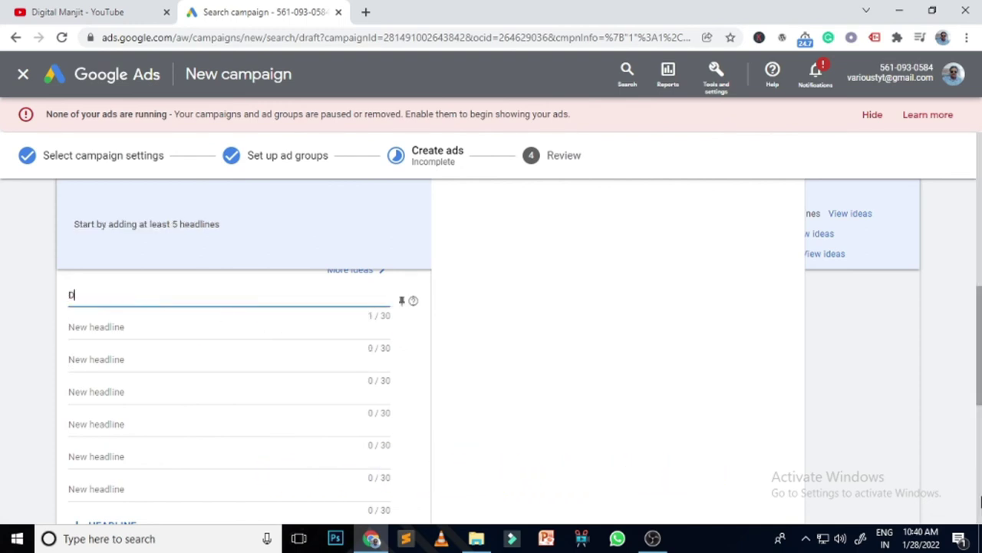
text(I)
key(BackSpace)
key(BackSpace)
text(Learn Digital Marketing)
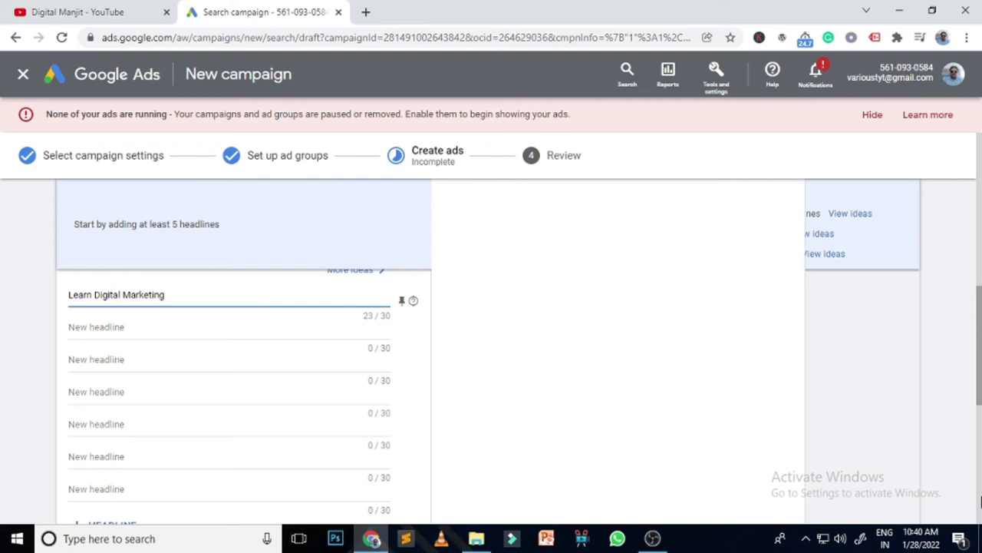
click(152, 341)
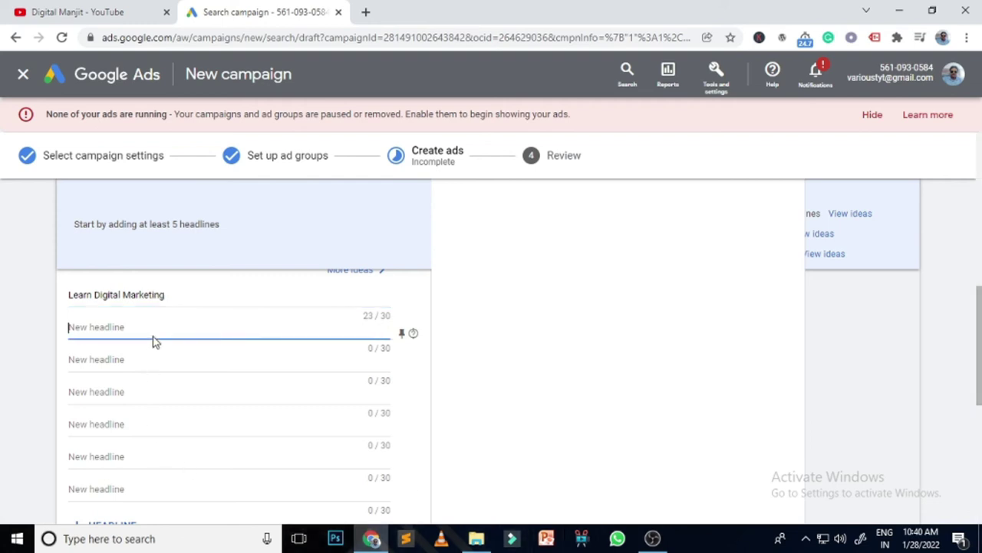
text(join just for)
text(4000 only)
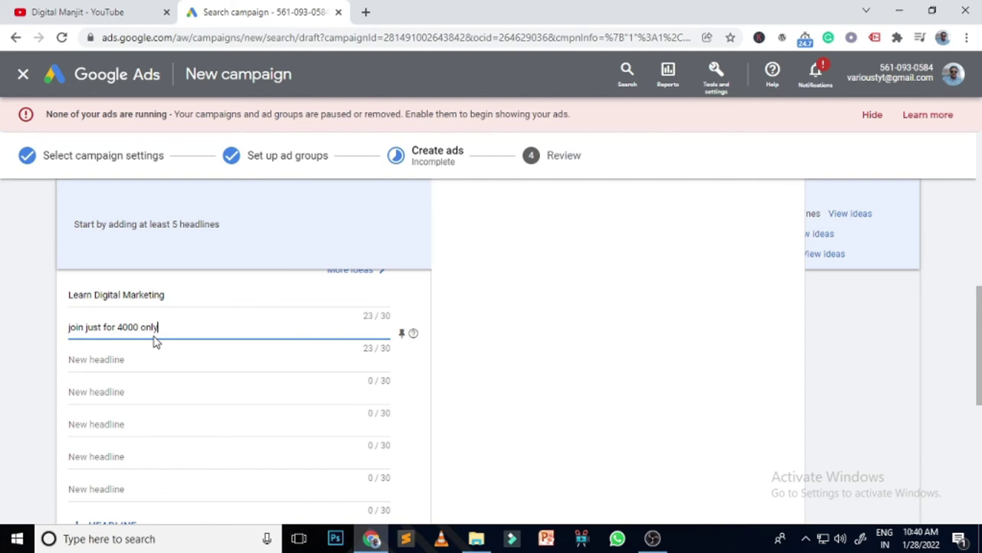
Step: Remove the word "FREE" from the ad's second description, then save the ad and continue to the campaign review
scroll(300, 404, down, 4)
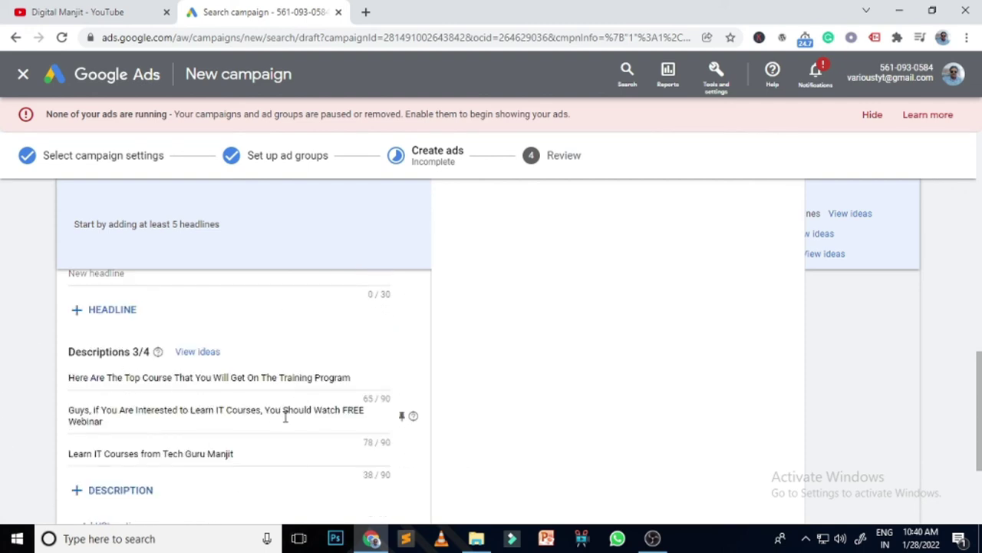
click(373, 412)
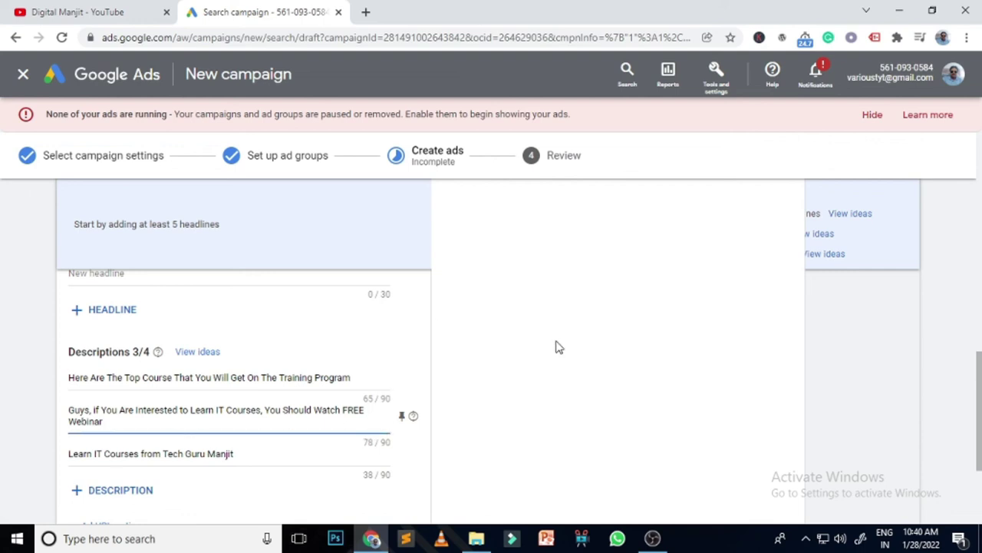
key(BackSpace)
key(BackSpace)
key(BackSpace)
key(BackSpace)
key(BackSpace)
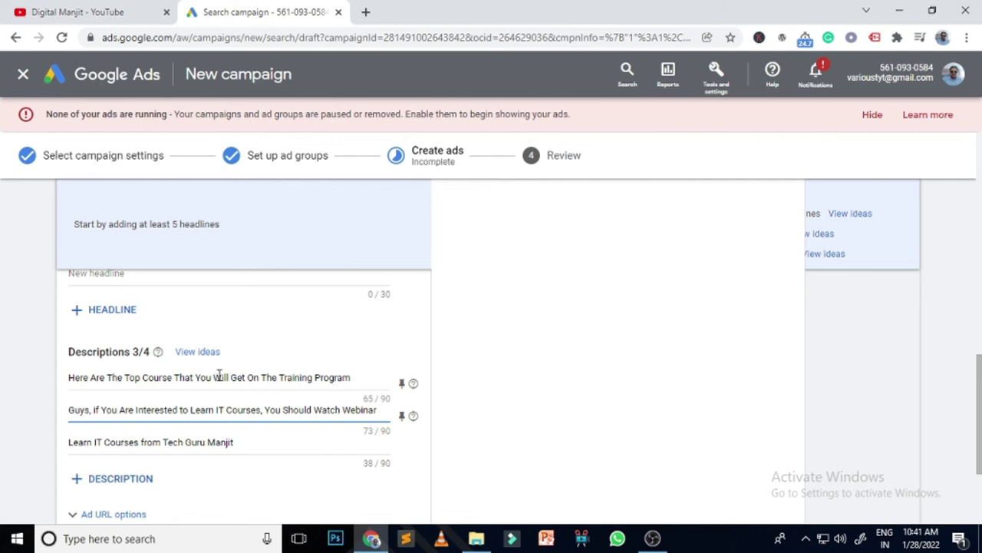
scroll(366, 429, down, 3)
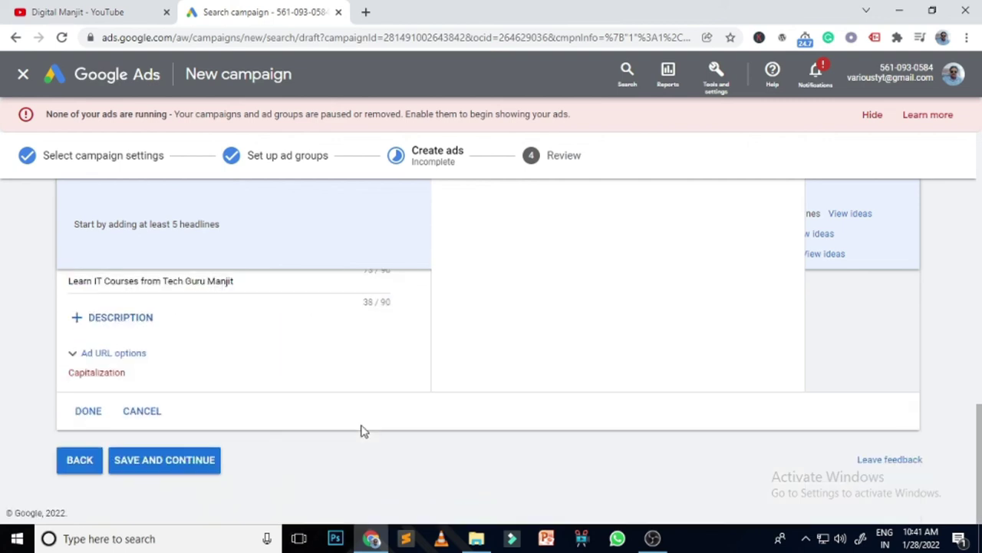
click(184, 461)
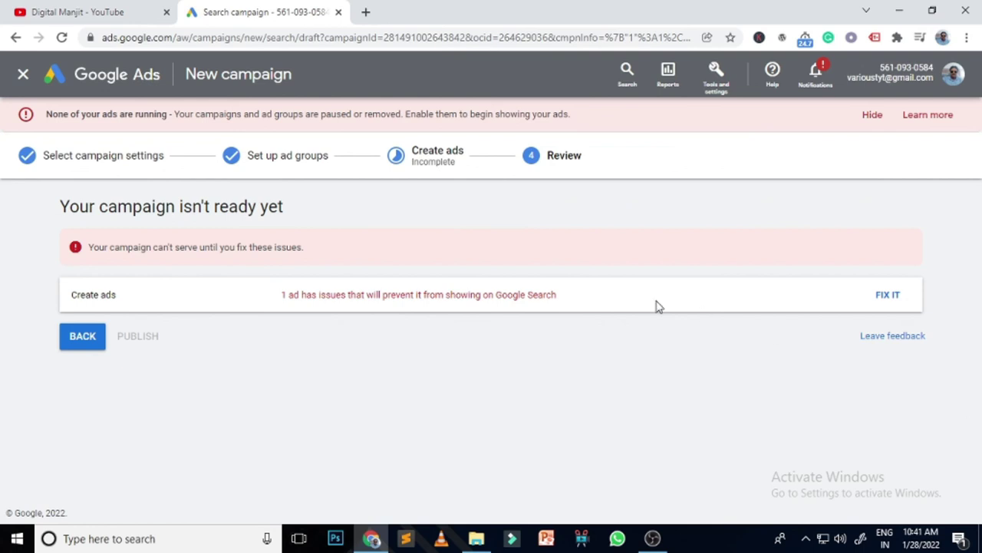
Step: Open the flagged ad issue for fixing and add the suggested headlines "Online IT Training" and "Online IT Training Program"
click(898, 298)
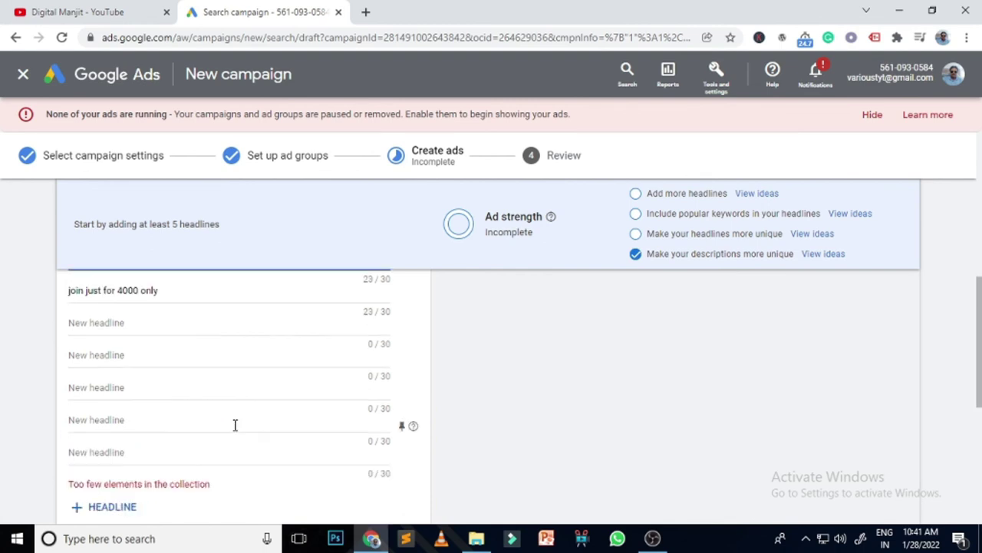
scroll(235, 423, up, 2)
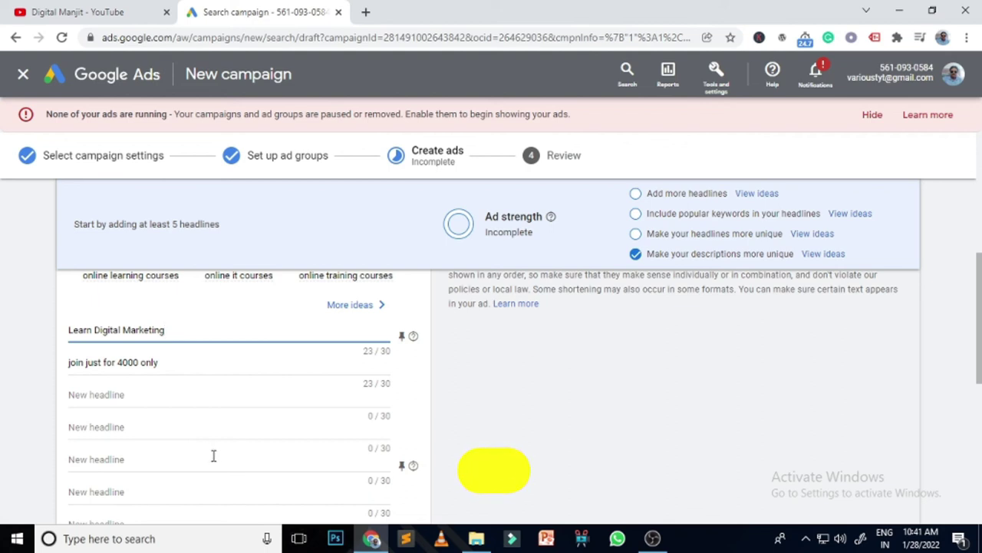
click(141, 398)
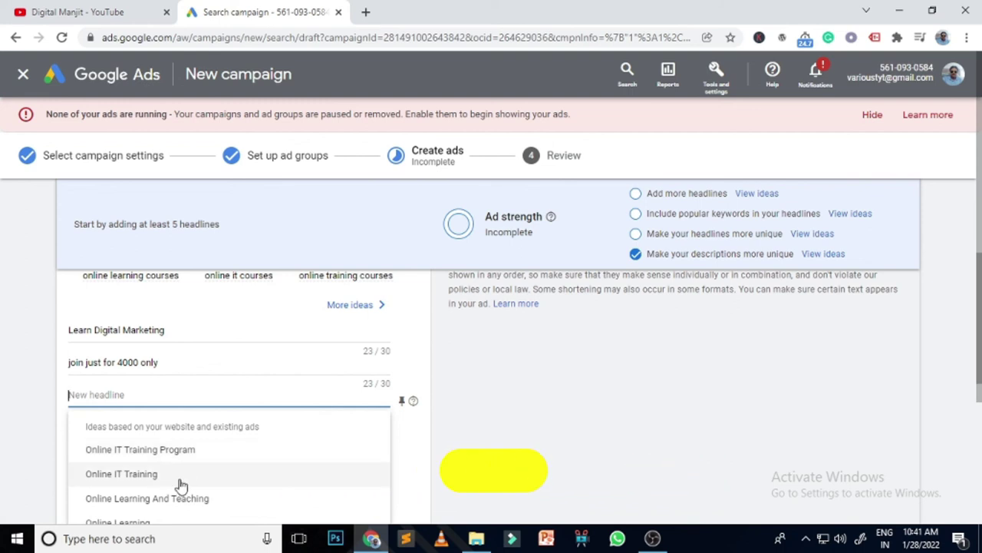
click(146, 476)
click(155, 430)
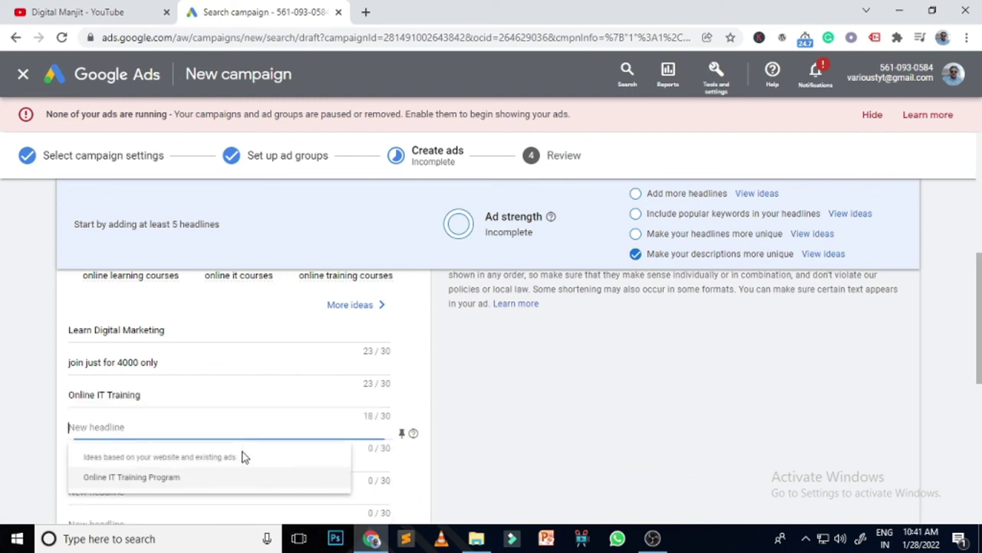
click(157, 482)
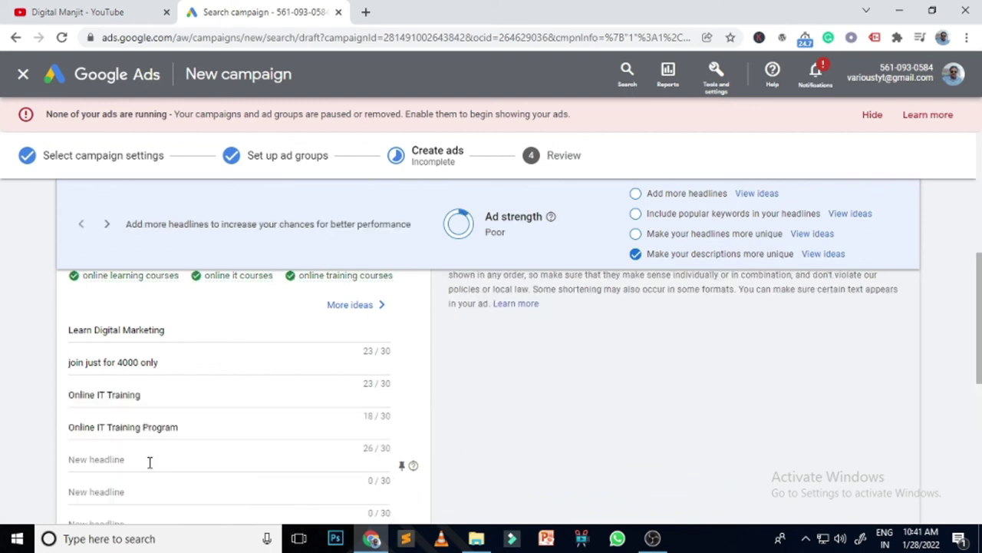
Step: Check the ad's remaining headline and description fields, then save the ad and continue to the review
scroll(584, 467, down, 3)
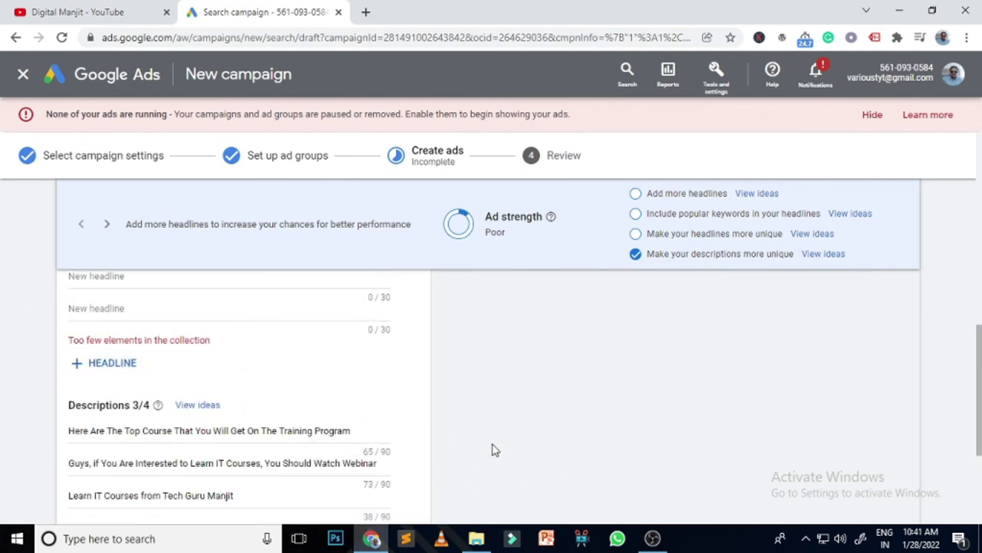
scroll(502, 454, up, 1)
scroll(503, 453, down, 4)
click(218, 466)
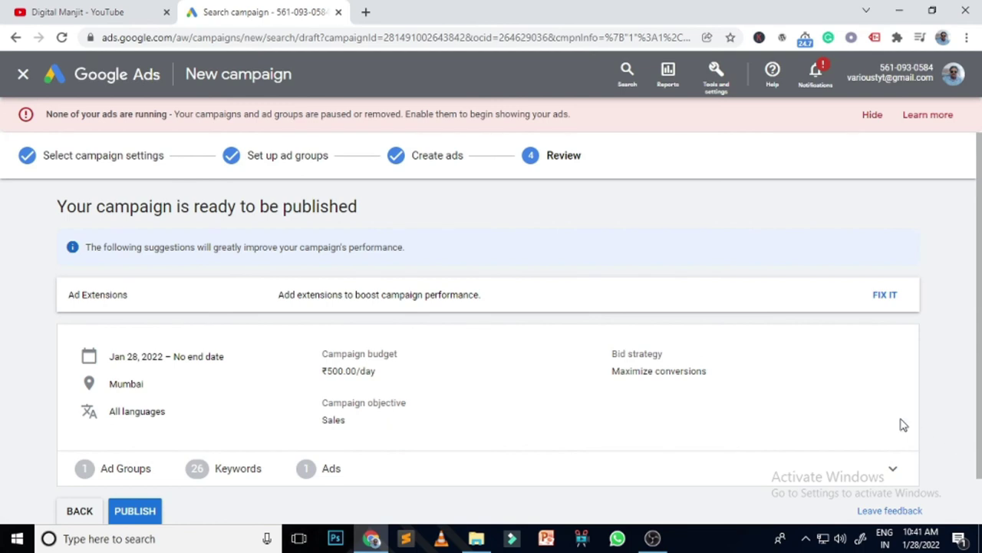
Step: Look over the campaign summary and publish the campaign
scroll(904, 425, down, 1)
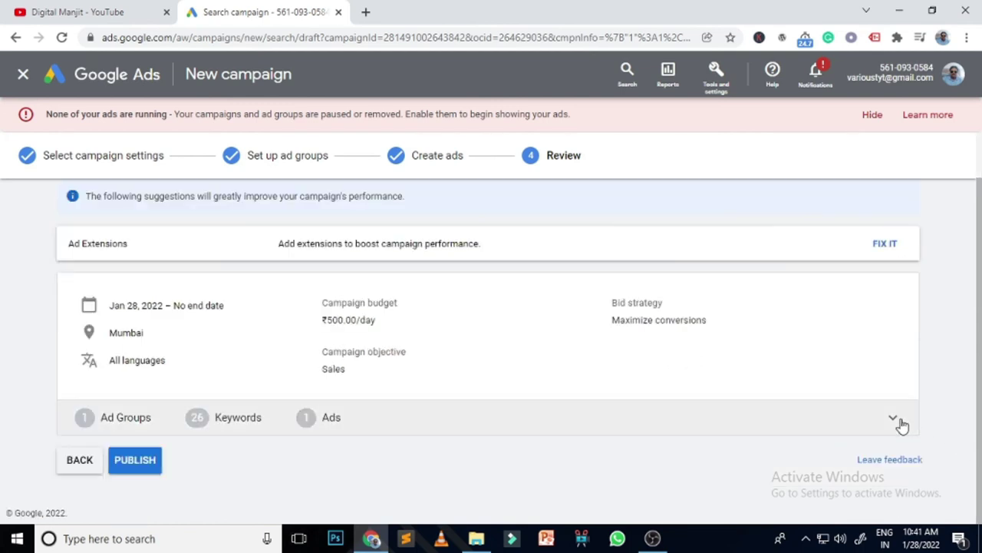
click(134, 459)
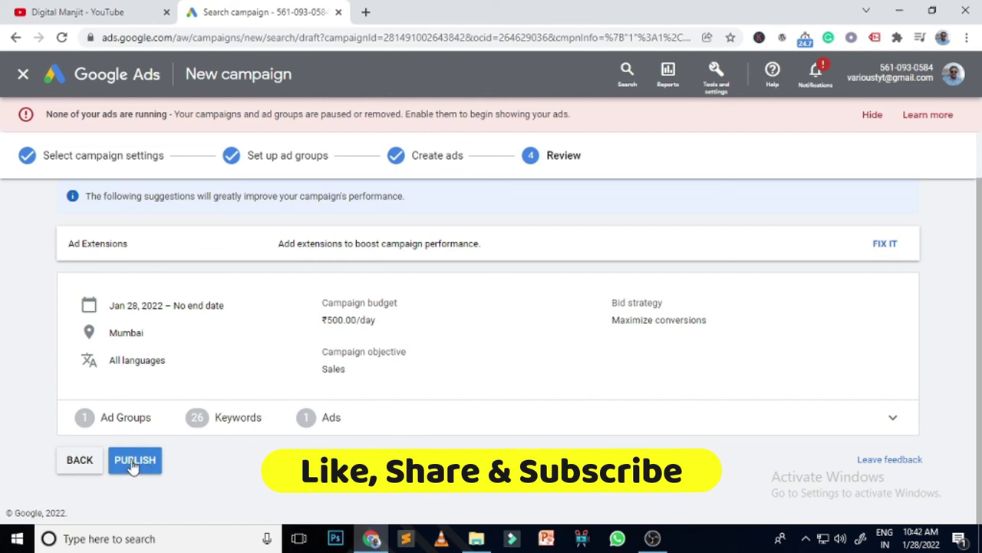